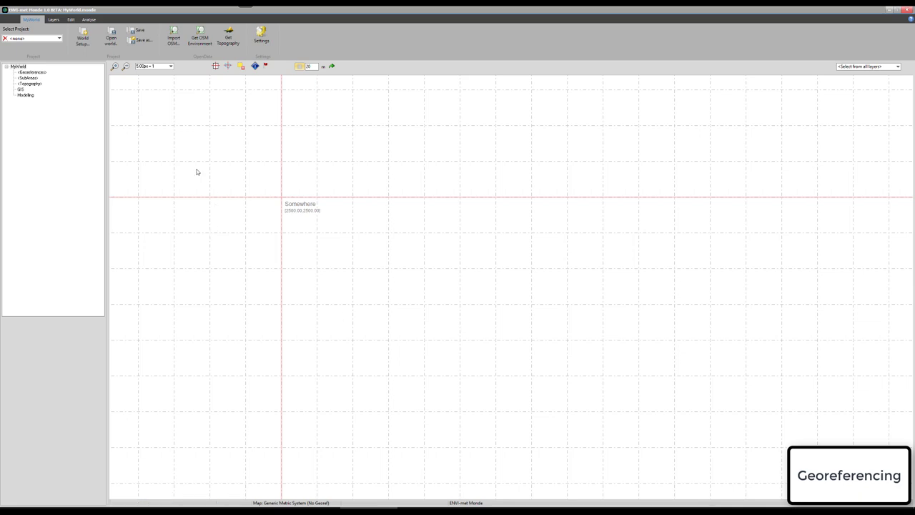
Step: Zoom the empty map out around Somewhere until the scale reads 2.40px = 1
click(126, 67)
click(126, 66)
click(126, 66)
click(125, 66)
click(126, 66)
click(126, 67)
click(126, 66)
click(125, 66)
click(126, 67)
click(125, 66)
click(125, 67)
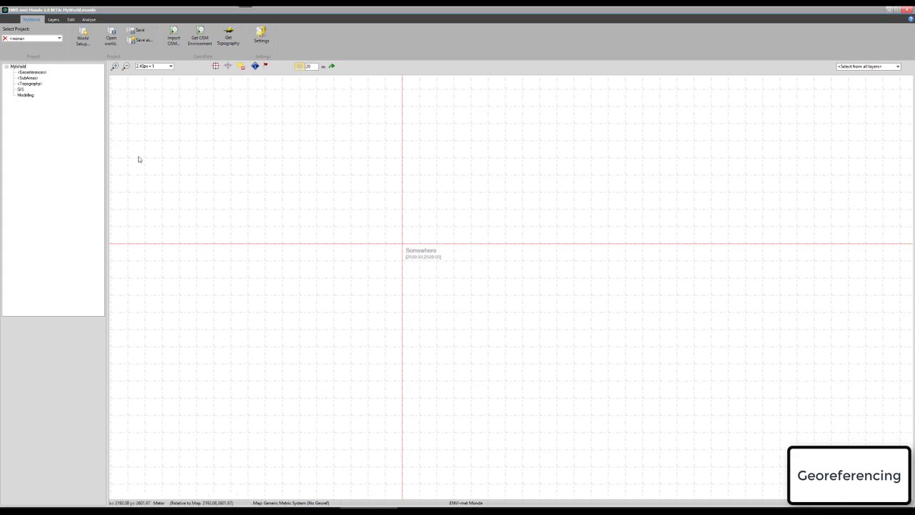
Step: Zoom out further and bring up Find location from the World Settings dialog
click(125, 66)
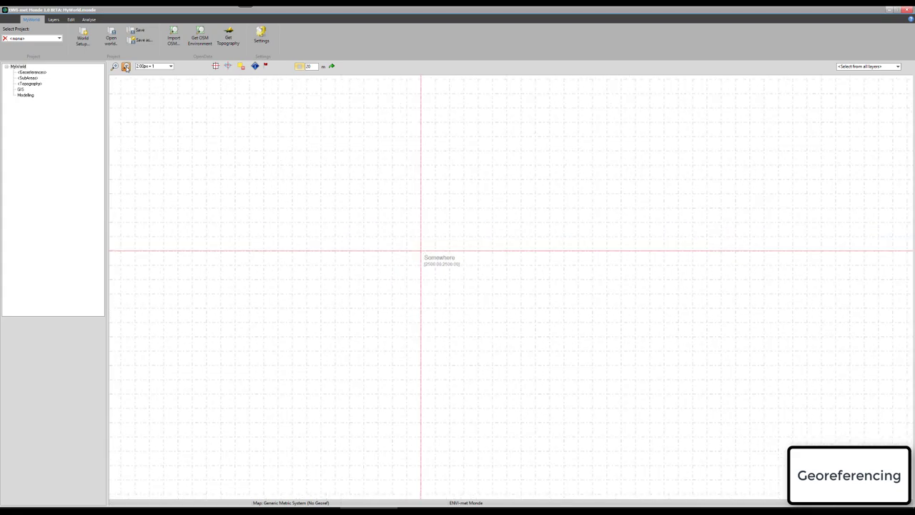
click(125, 65)
click(125, 65)
click(125, 66)
click(125, 66)
click(125, 66)
click(125, 66)
click(125, 65)
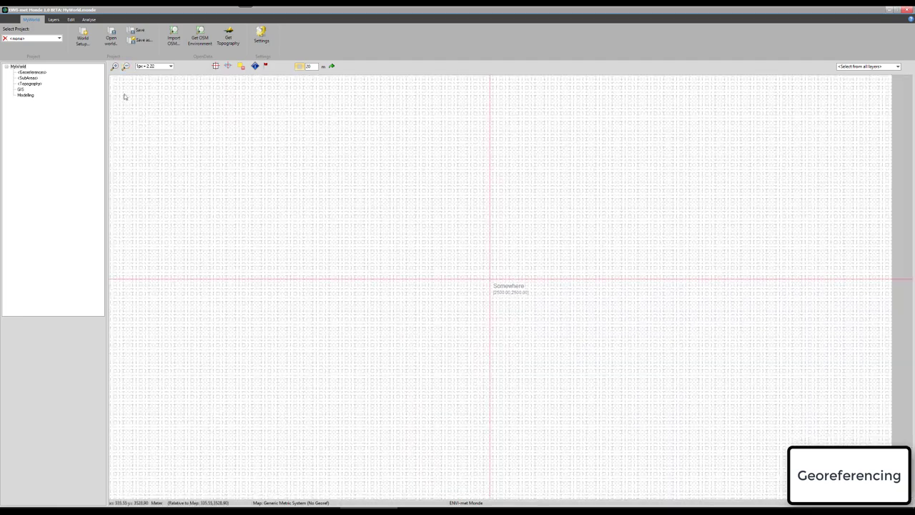
click(83, 39)
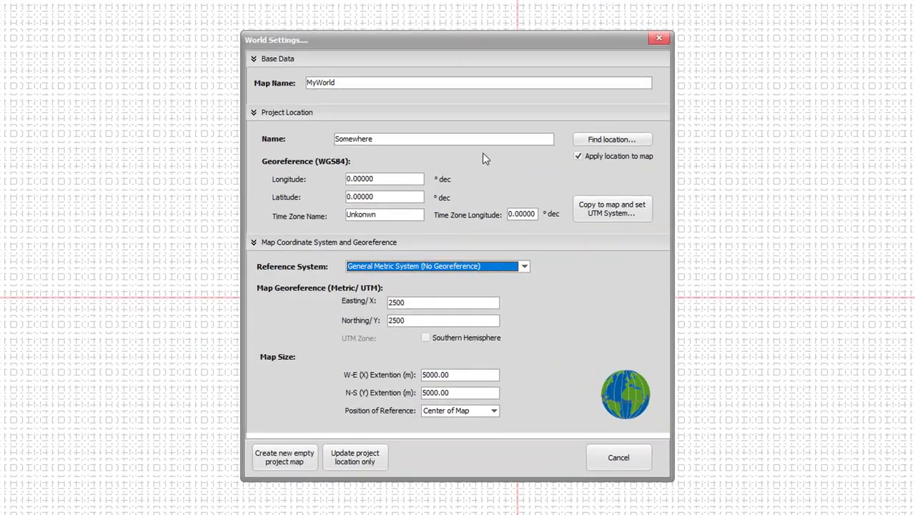
click(613, 140)
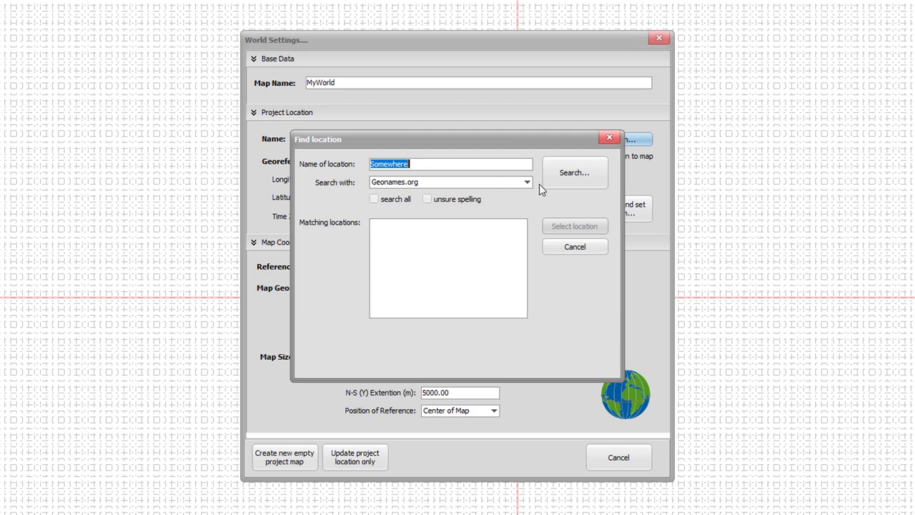
Step: Switch the location search service from Geonames.org to Google.com
click(526, 182)
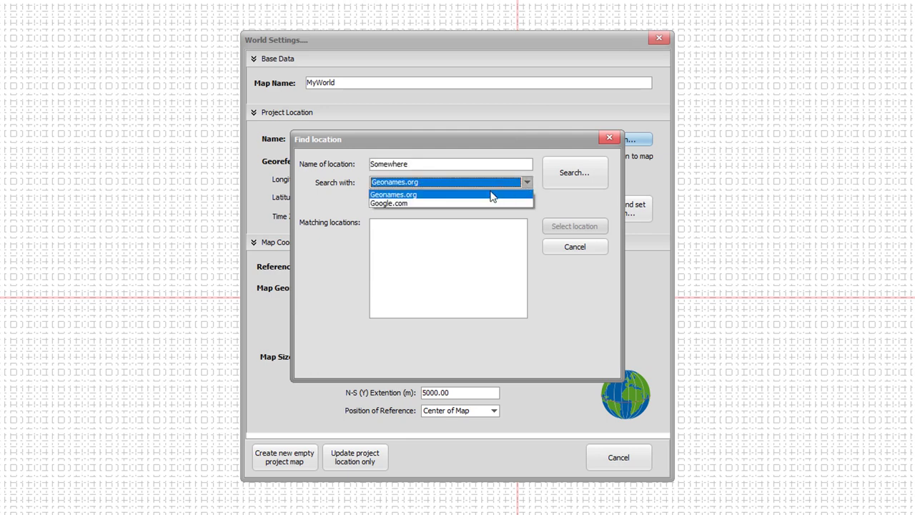
click(440, 166)
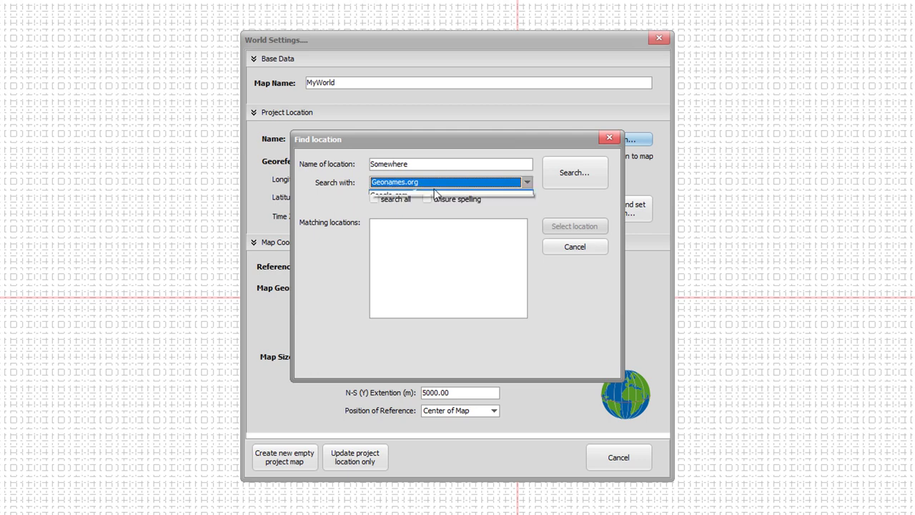
click(439, 183)
click(436, 202)
Step: Search for 'Central Park NYC' and pick the Central Park, New York, NY, USA result
drag(431, 164, 339, 155)
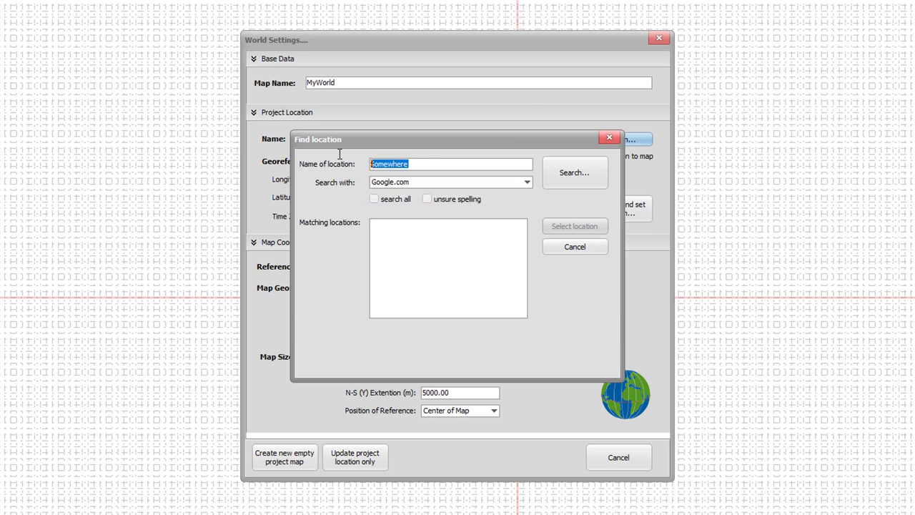
text(Central Park NYC)
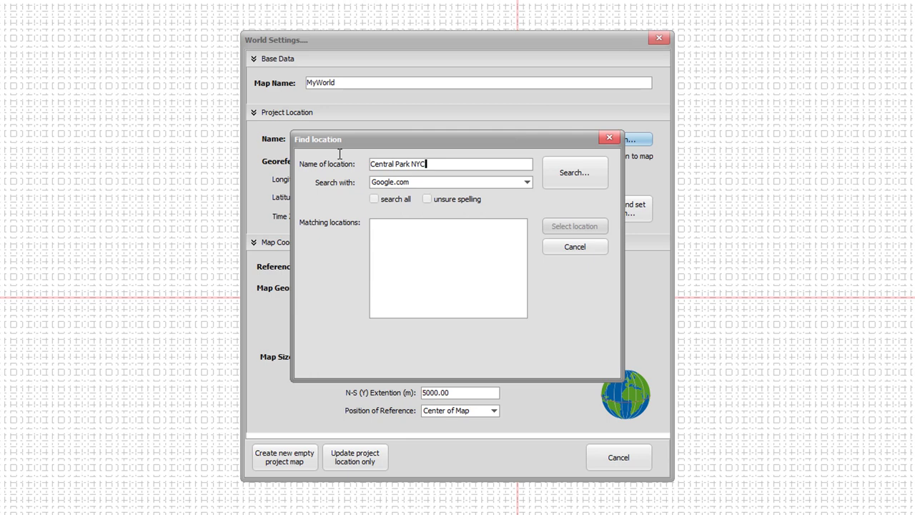
click(586, 178)
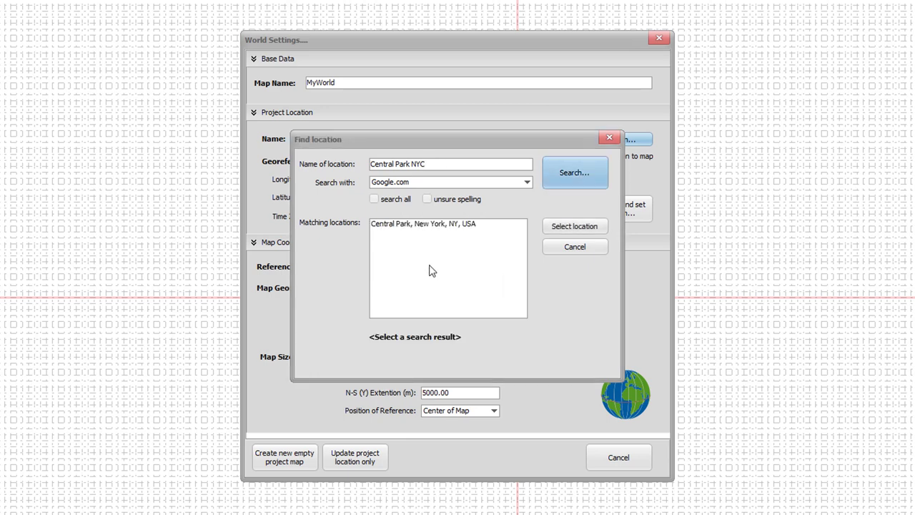
click(404, 225)
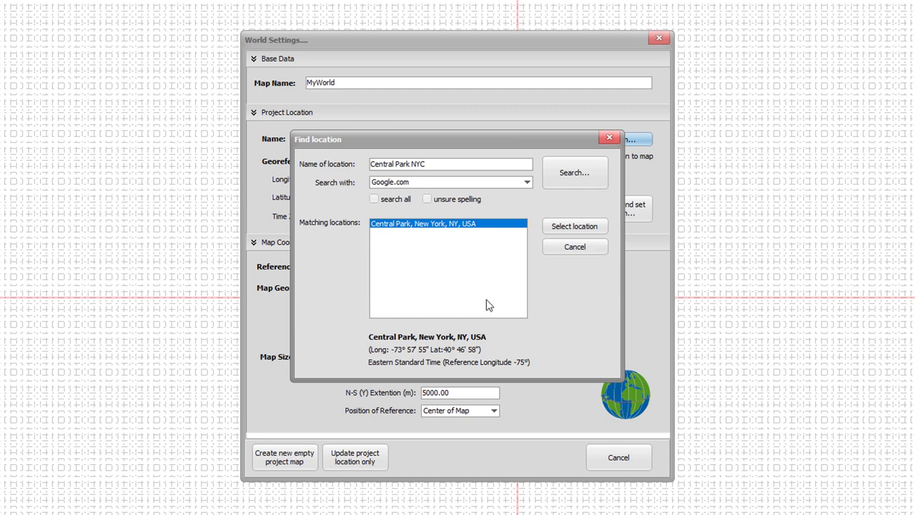
Step: Apply the Central Park location and set both W-E and N-S extents to 2000 m
click(575, 227)
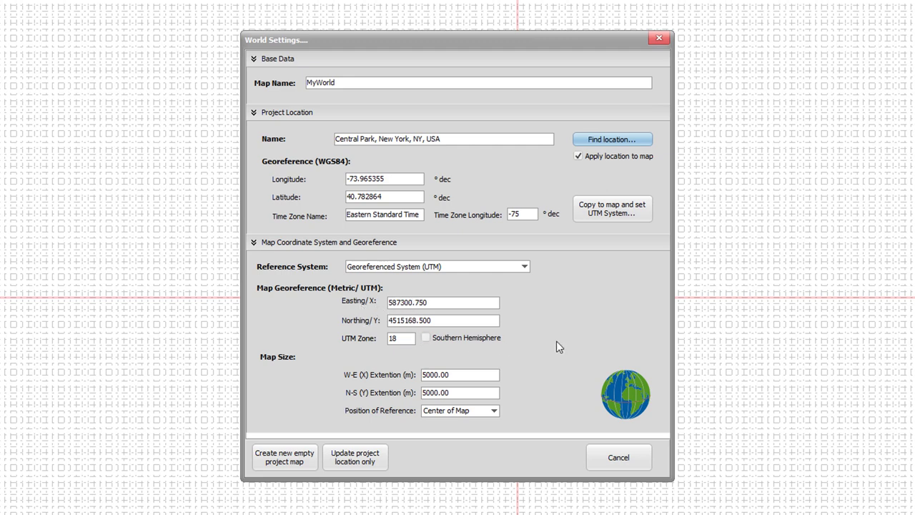
drag(450, 373, 400, 368)
text(2)
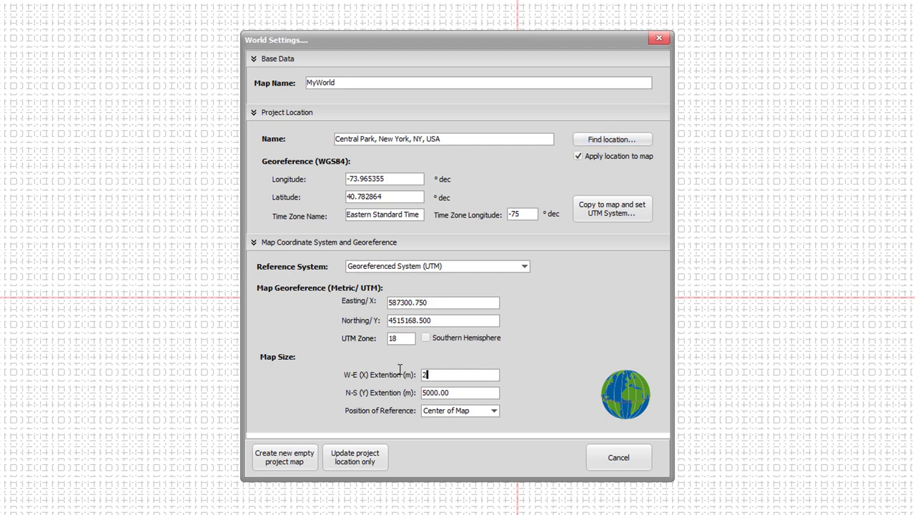
text(000)
drag(458, 393, 377, 388)
text(2000)
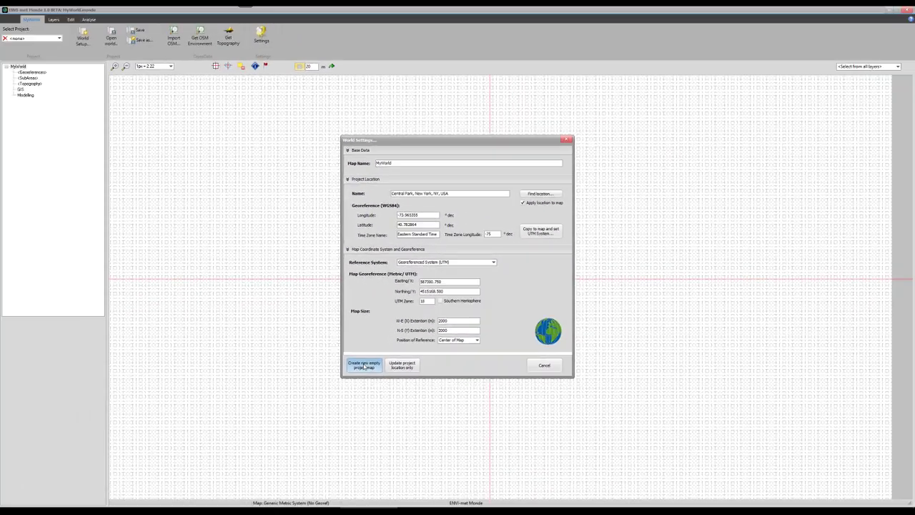
Step: Create the empty Central Park project map and turn off its grid display
click(346, 386)
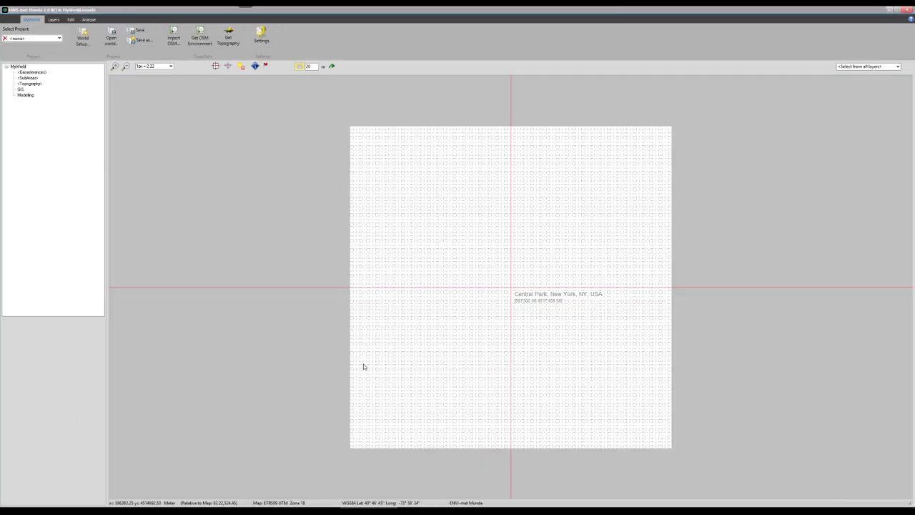
click(299, 67)
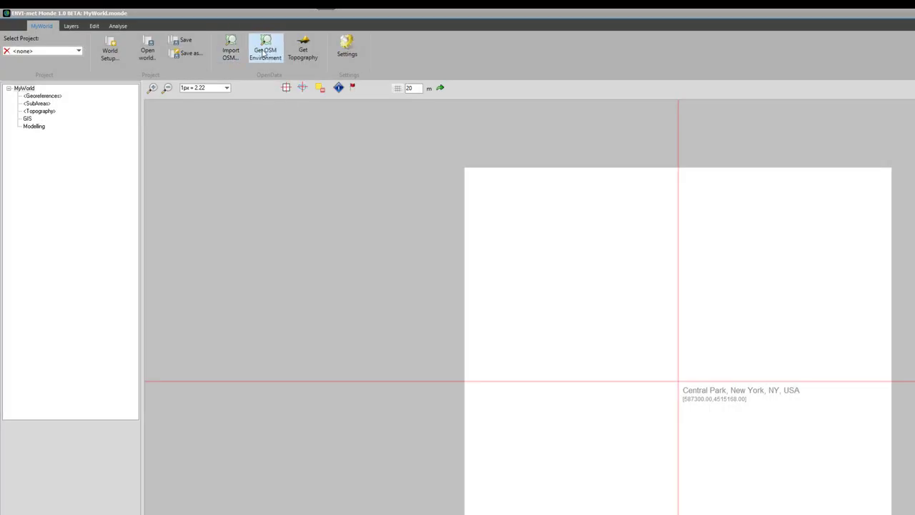
click(229, 54)
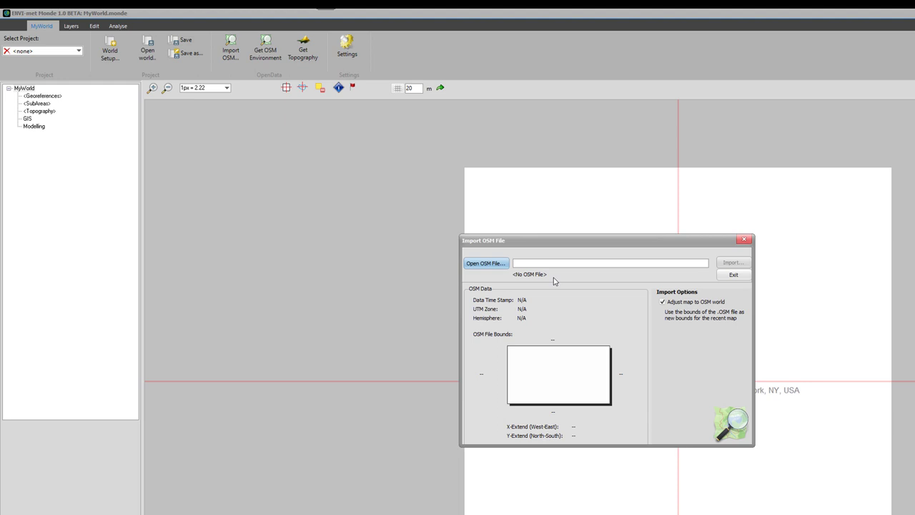
click(733, 275)
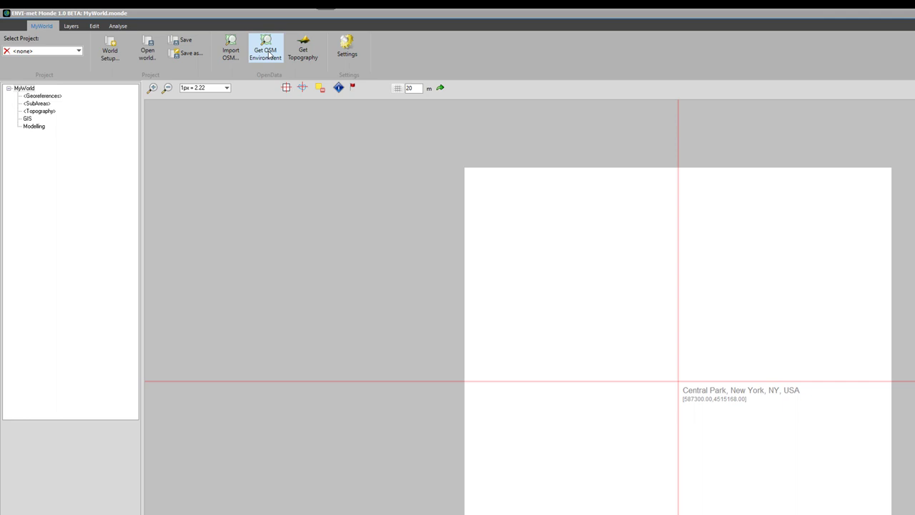
Step: Download the OpenStreetMap environment for the Central Park map area
click(268, 55)
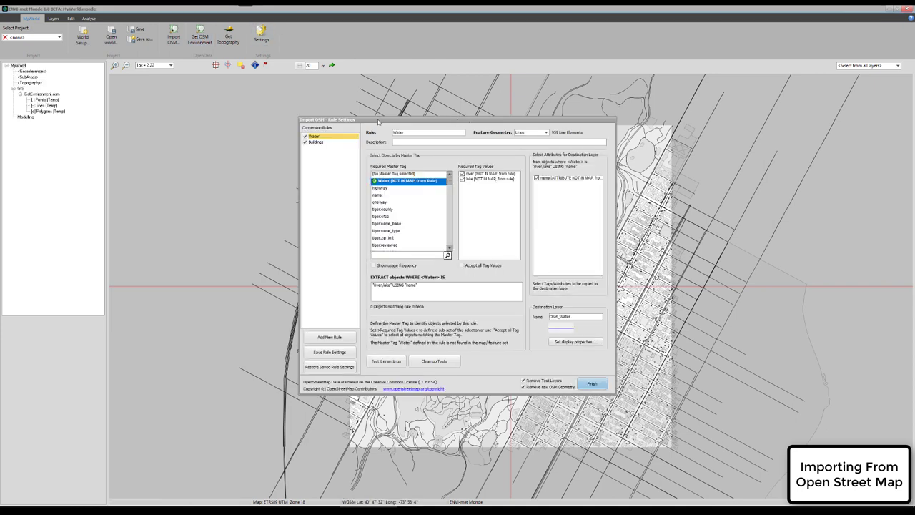
Step: Move the import rules window beside the map and select the Buildings rule, showing 3068 footprints
drag(360, 120, 71, 146)
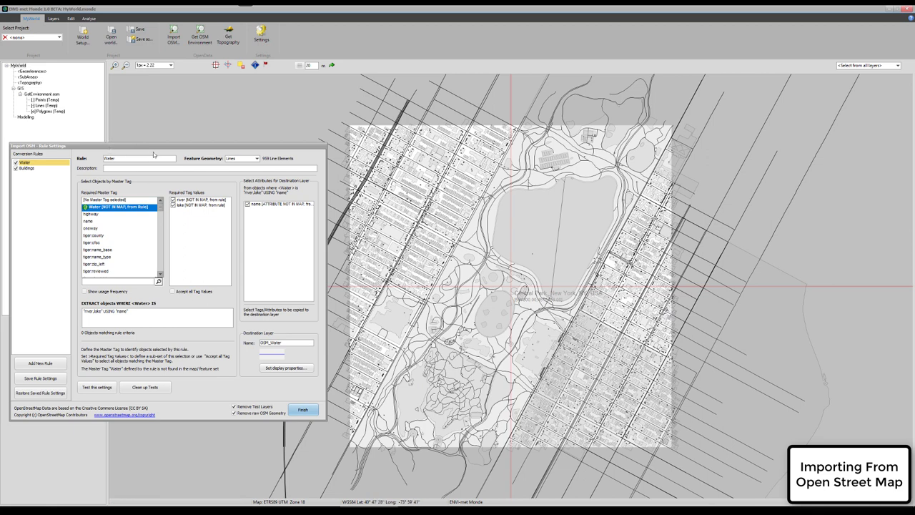
drag(110, 148, 624, 166)
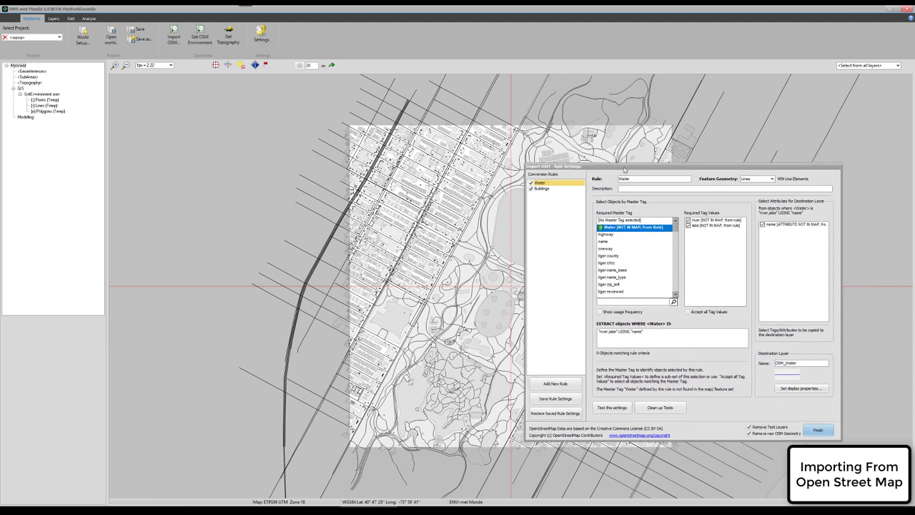
click(541, 188)
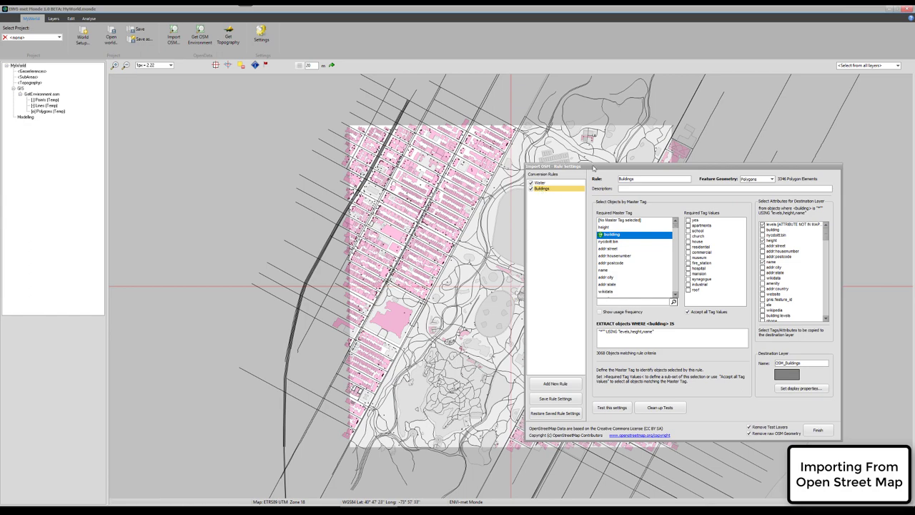
Step: Try Points and Lines for the Buildings rule's feature geometry, settling on Polygons
drag(572, 166, 596, 172)
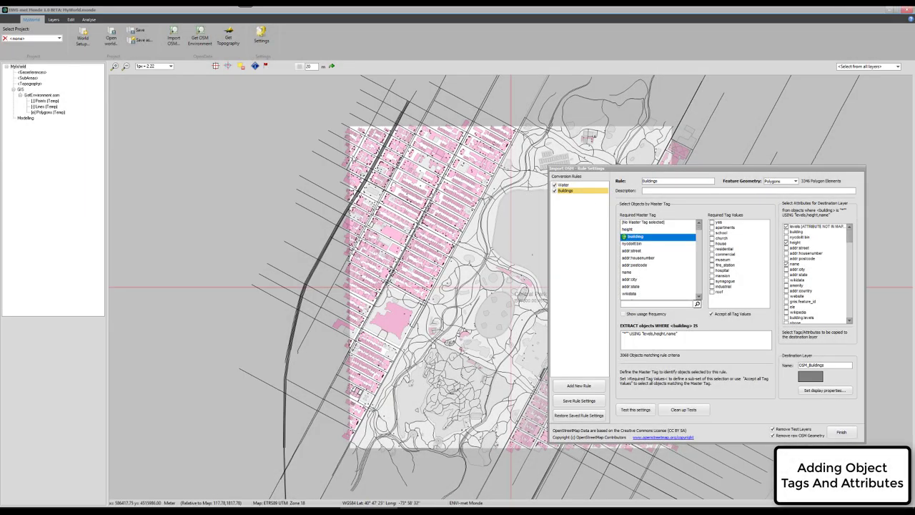
click(794, 182)
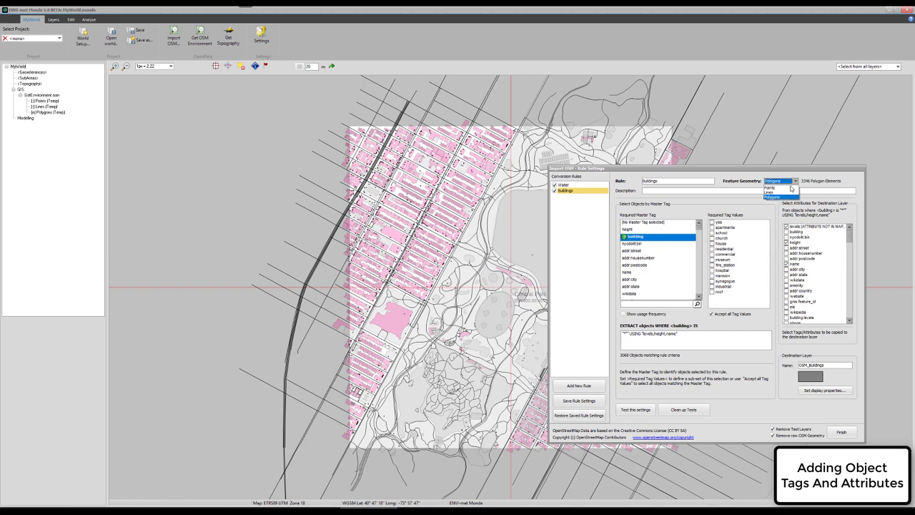
click(790, 187)
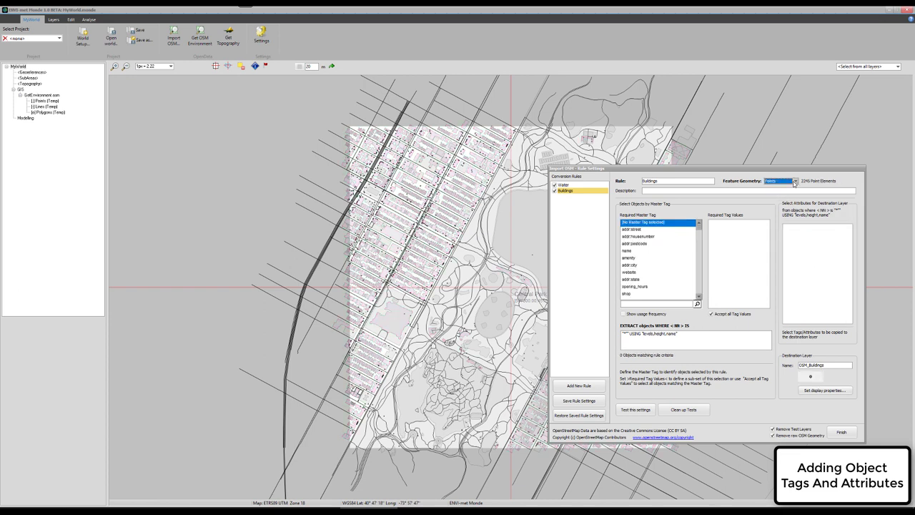
click(794, 182)
click(774, 193)
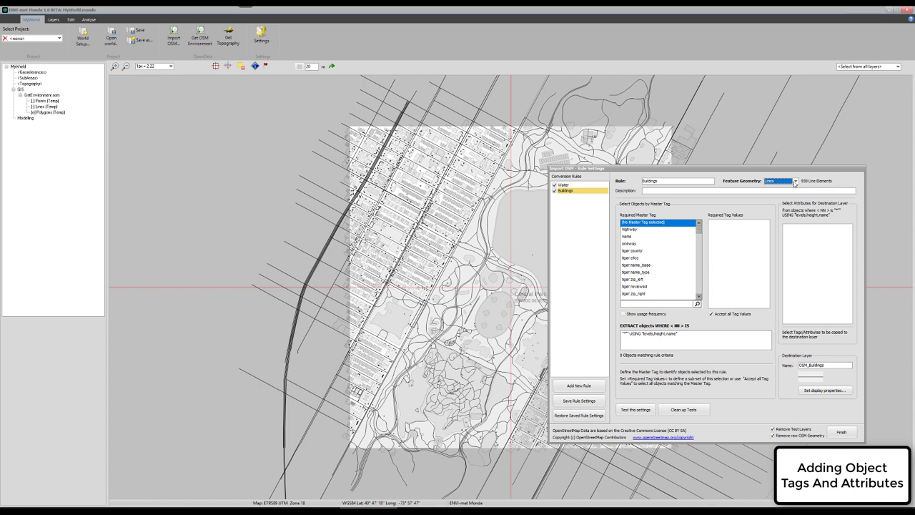
click(794, 182)
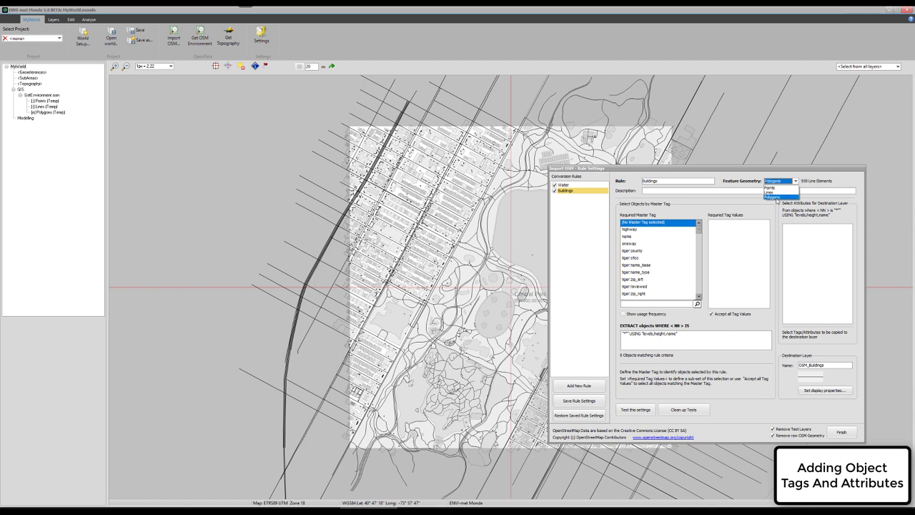
click(775, 197)
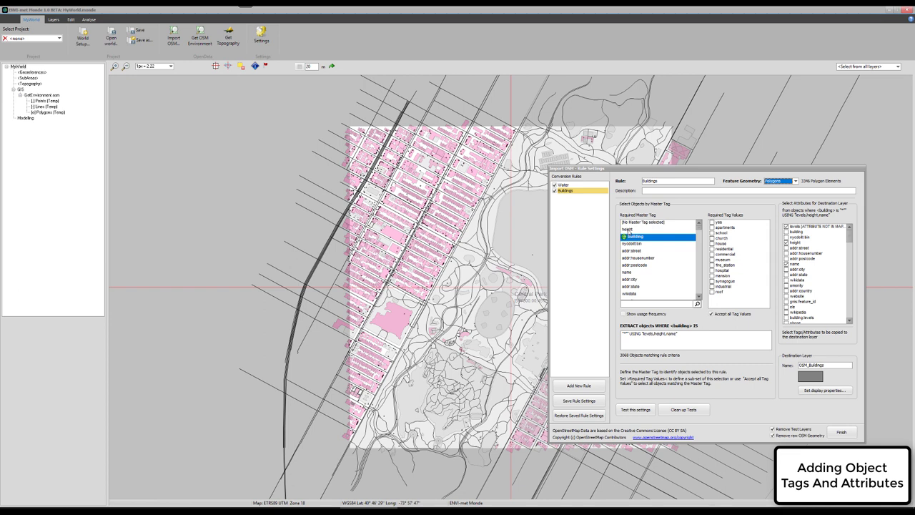
Step: Show master tag usage frequencies and keep building (3068 objects, 91.982%) as master tag
click(626, 230)
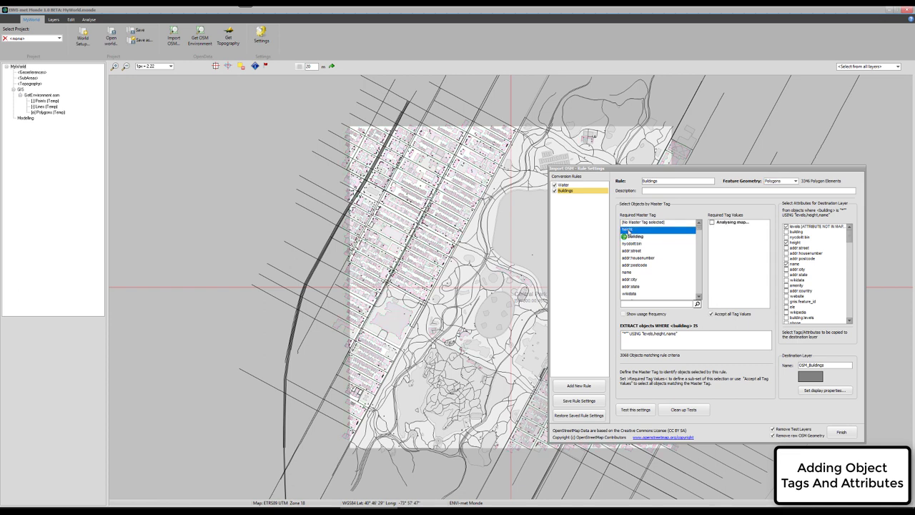
click(622, 314)
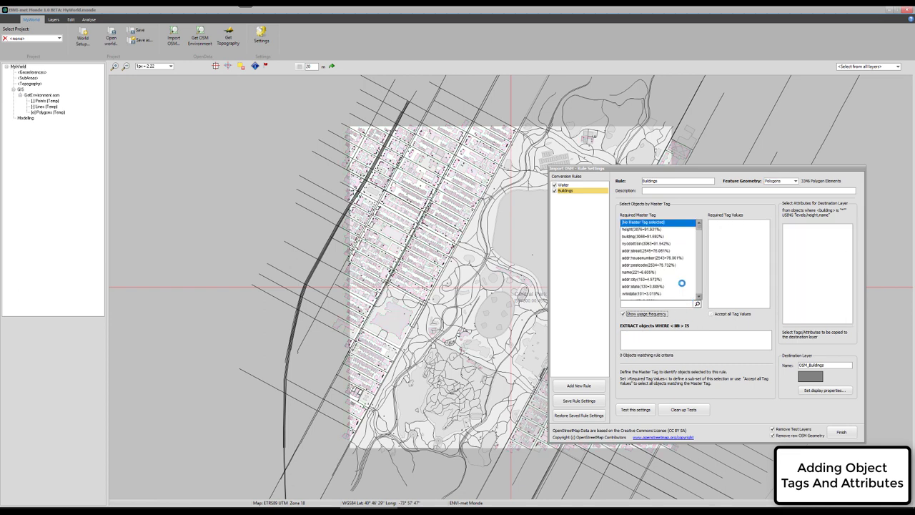
click(634, 229)
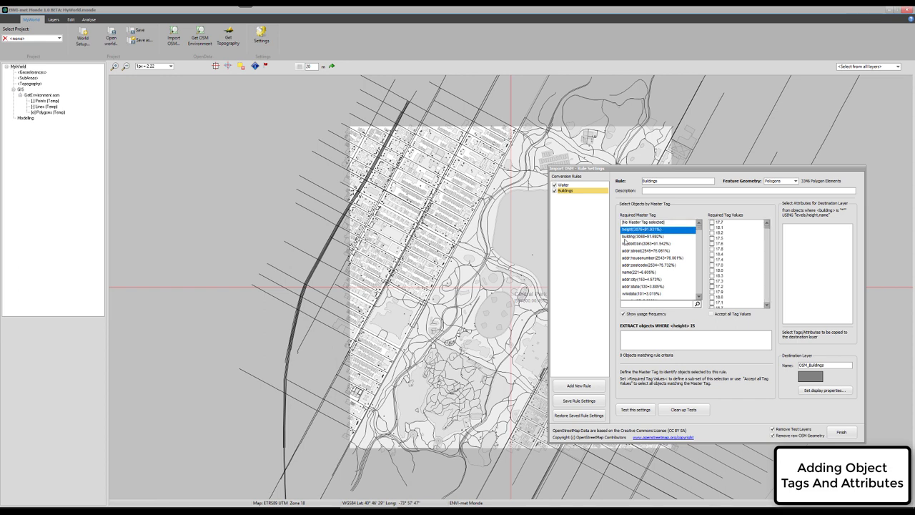
click(633, 237)
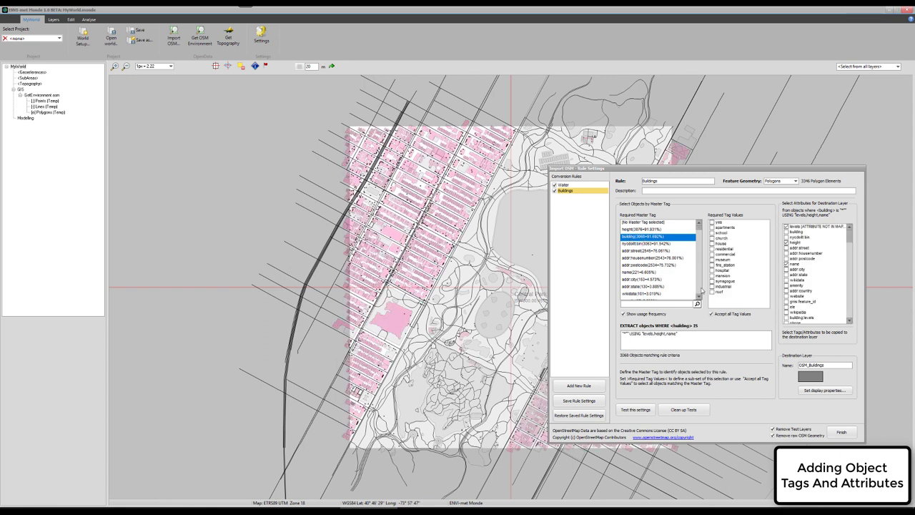
scroll(699, 287, down, 8)
scroll(699, 287, down, 10)
scroll(699, 286, down, 3)
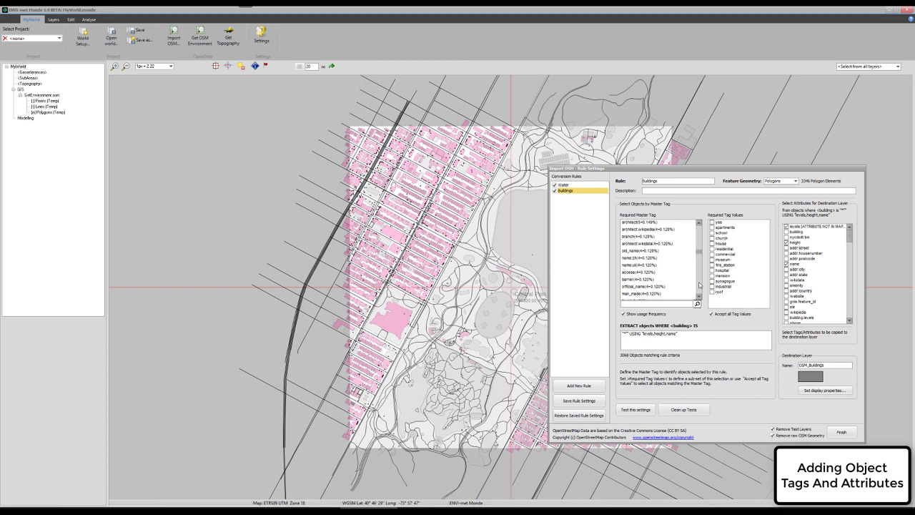
scroll(699, 284, down, 10)
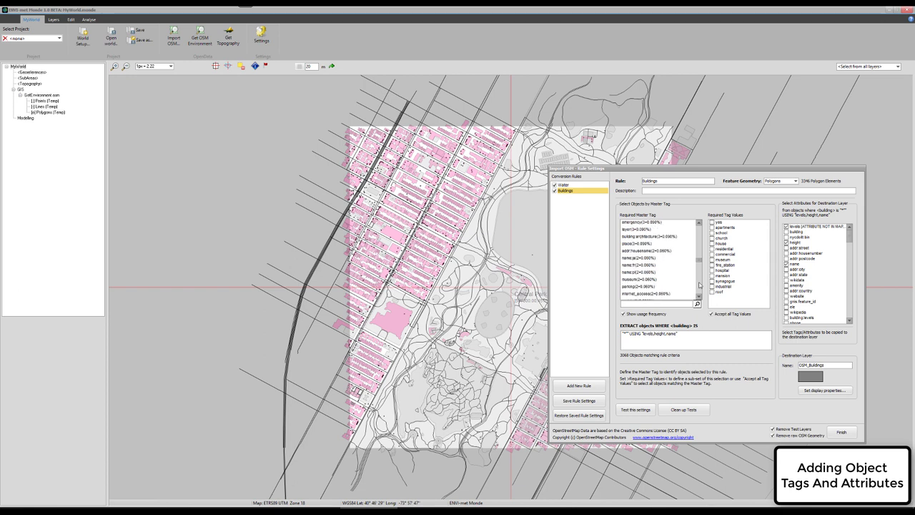
scroll(699, 284, down, 3)
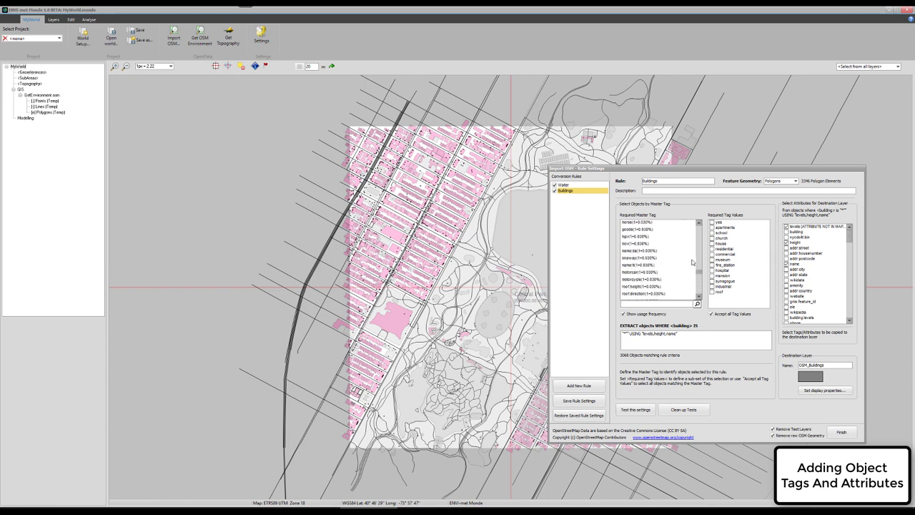
scroll(697, 275, up, 15)
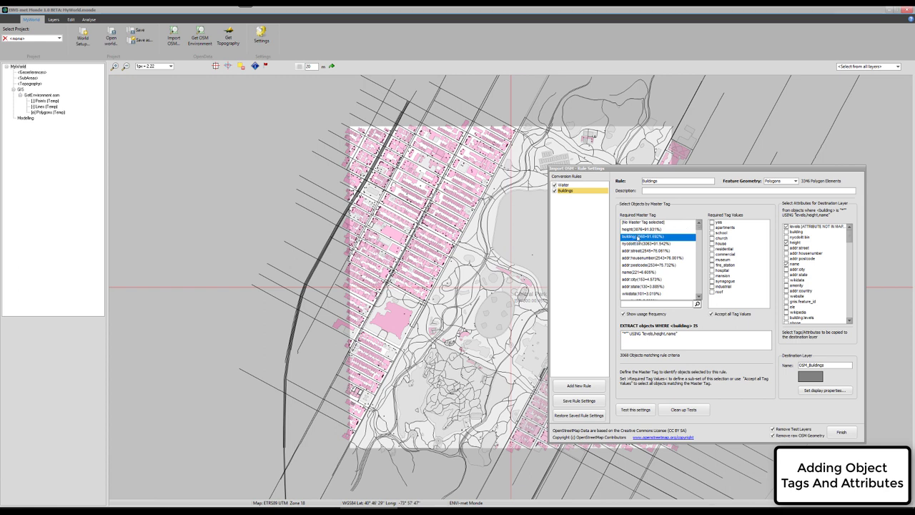
Step: Limit the Buildings rule to church and school building values, matching 23 objects
click(638, 238)
click(711, 314)
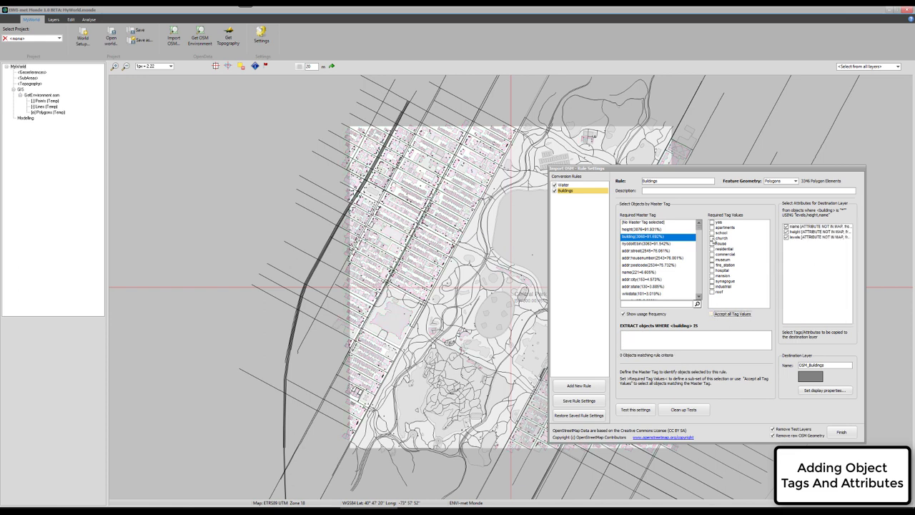
click(711, 238)
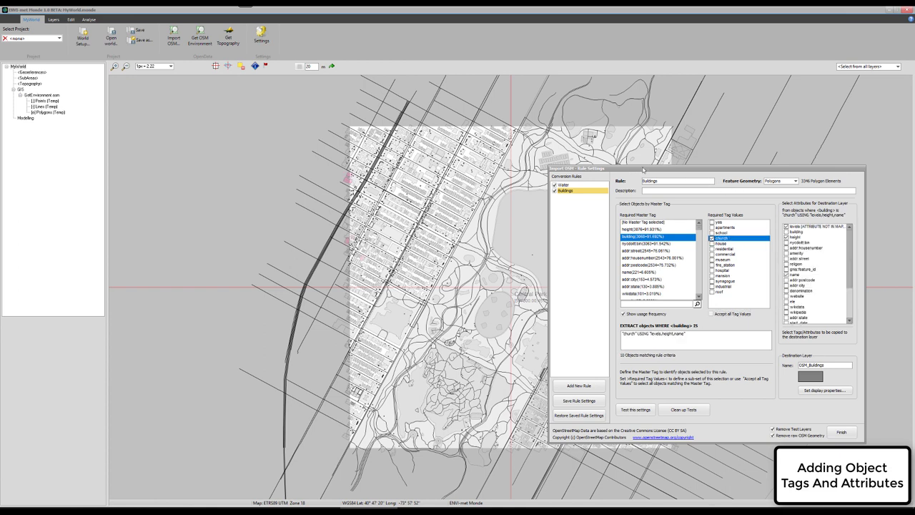
drag(642, 169, 761, 189)
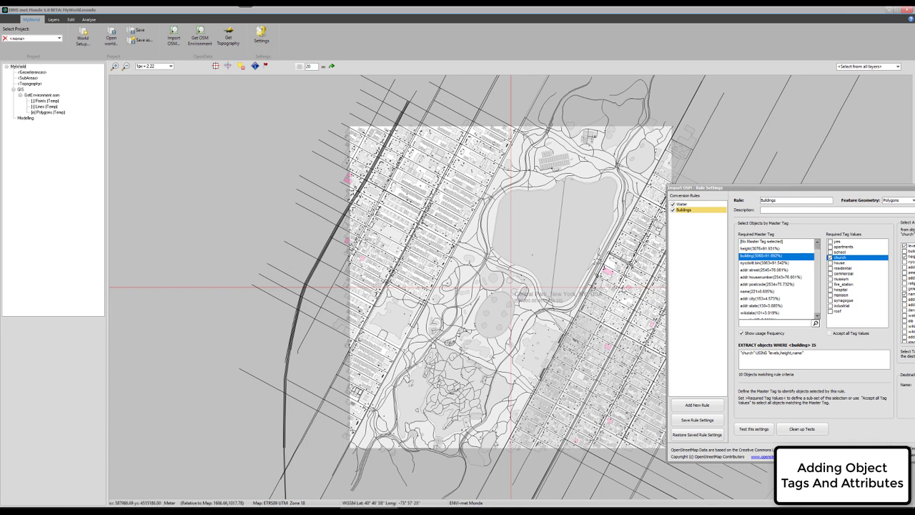
drag(771, 190, 677, 165)
click(738, 226)
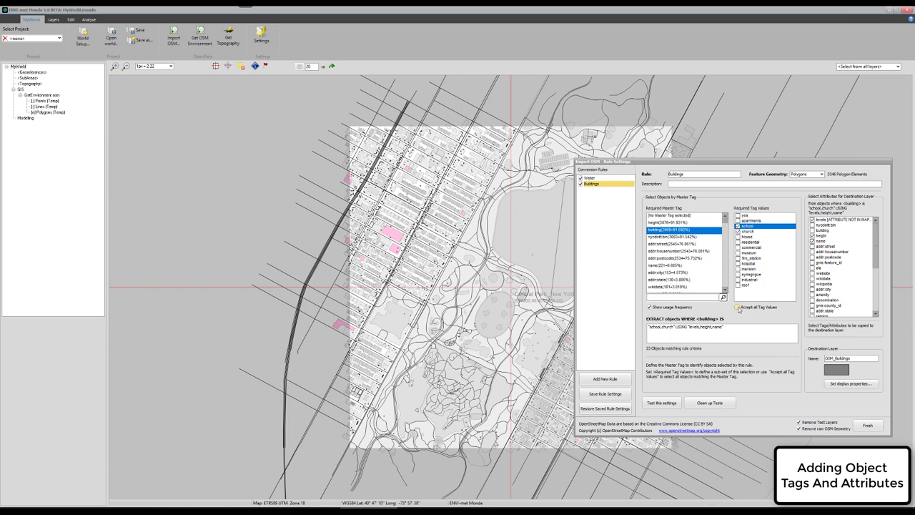
Step: Accept all building tag values again in the Buildings rule (3068 objects)
click(738, 307)
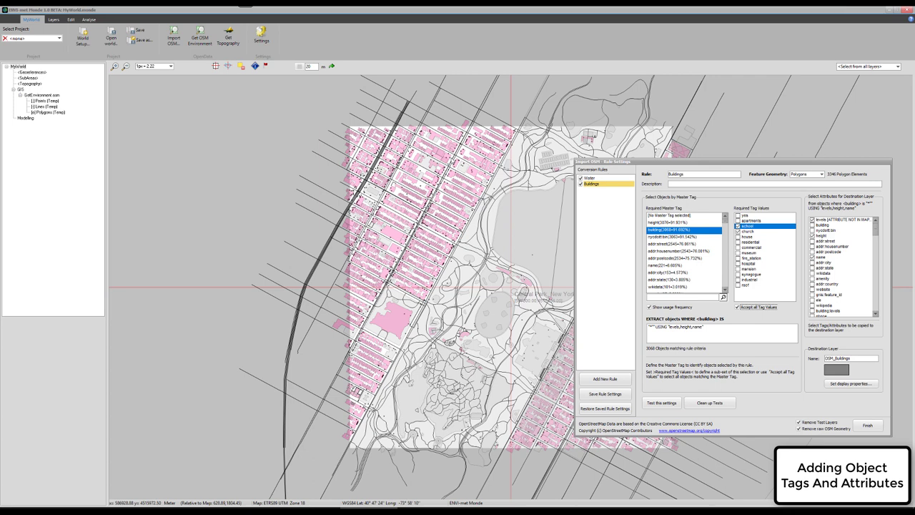
drag(644, 163, 563, 174)
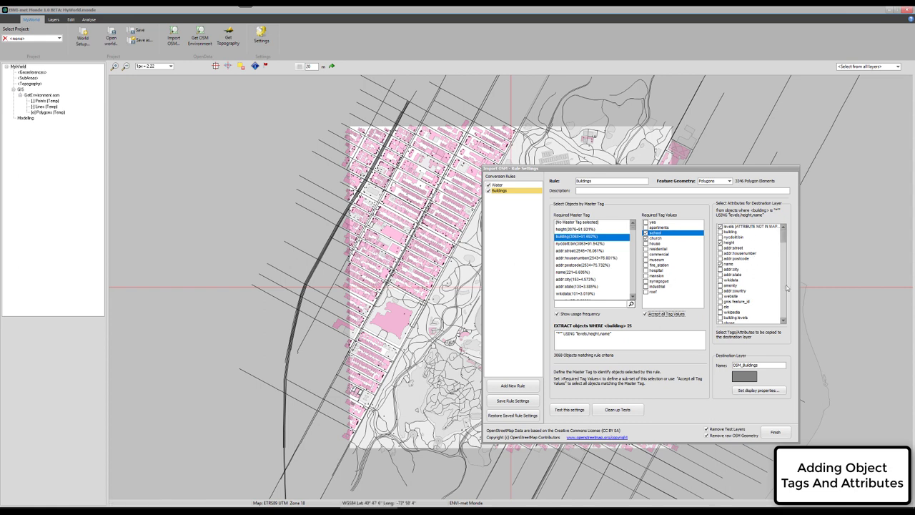
drag(783, 242, 782, 318)
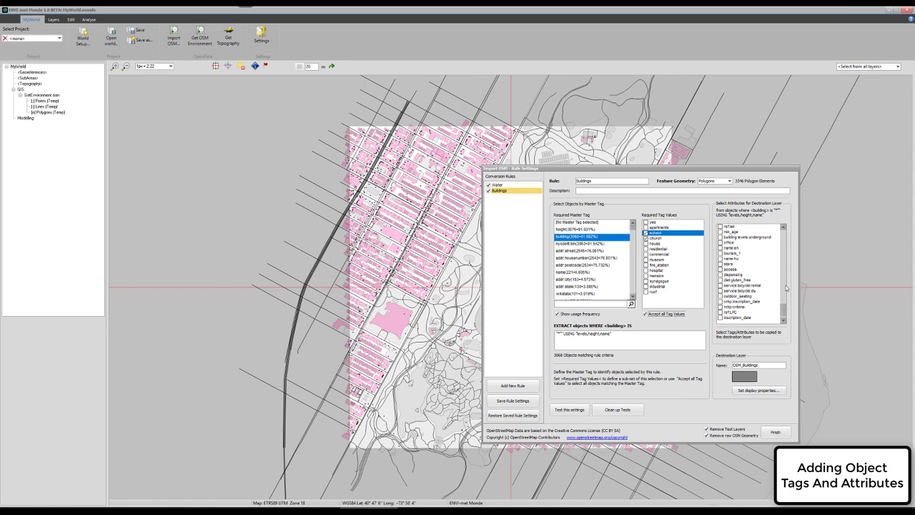
scroll(786, 278, up, 10)
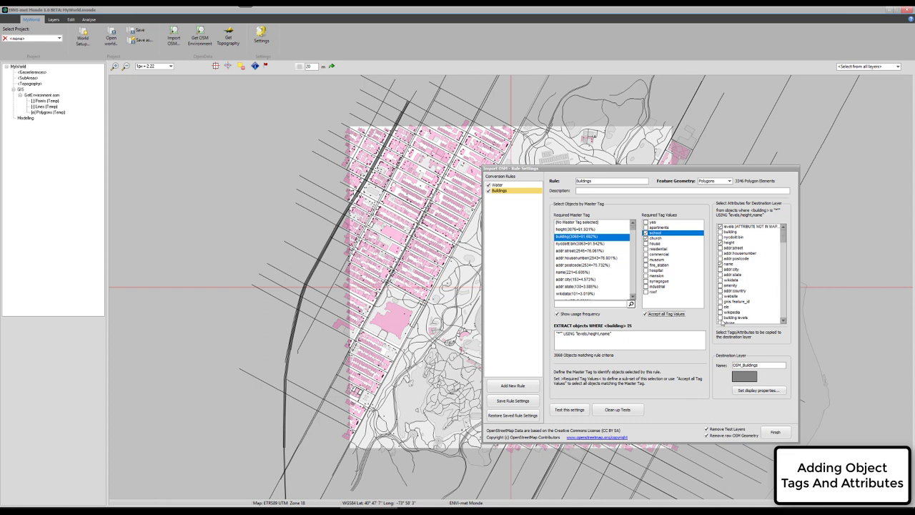
Step: Also copy the building:levels attribute into the OSM_Buildings layer
click(719, 318)
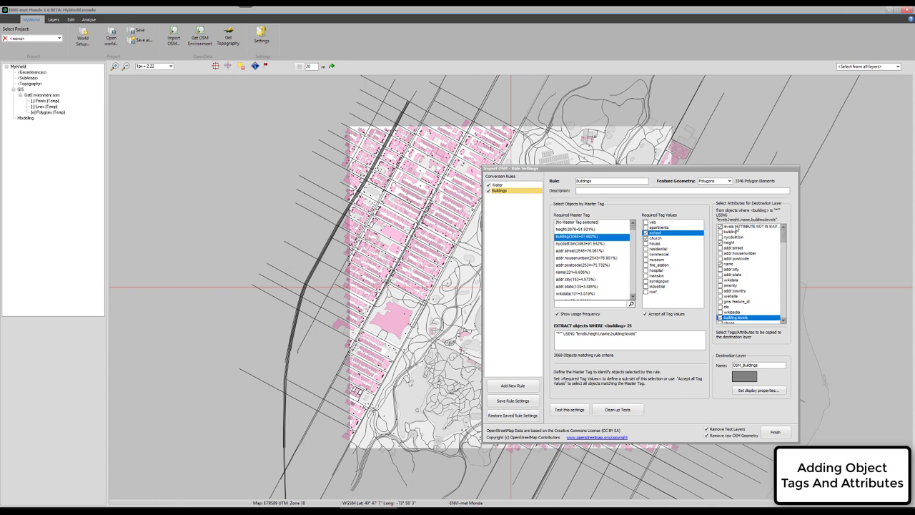
click(783, 321)
click(784, 321)
click(784, 321)
click(784, 321)
click(784, 321)
click(784, 321)
click(784, 321)
click(784, 321)
click(784, 321)
click(784, 321)
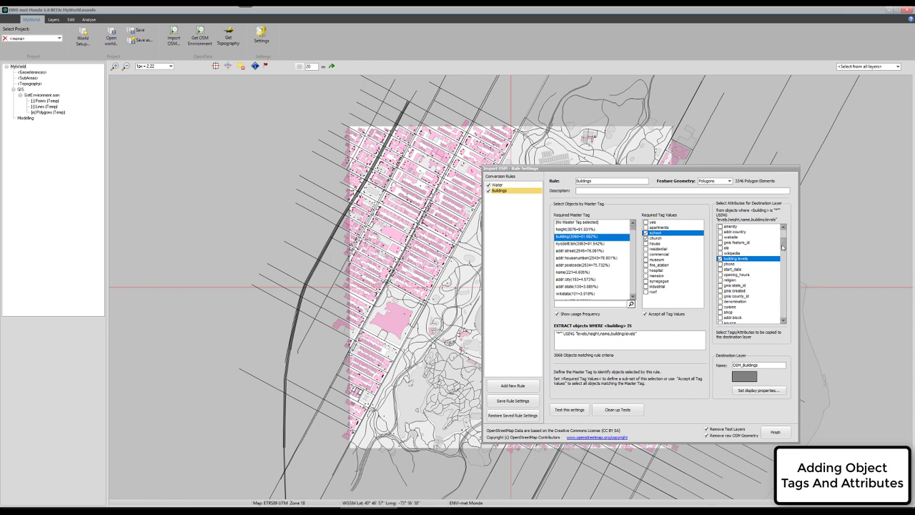
drag(784, 244, 786, 233)
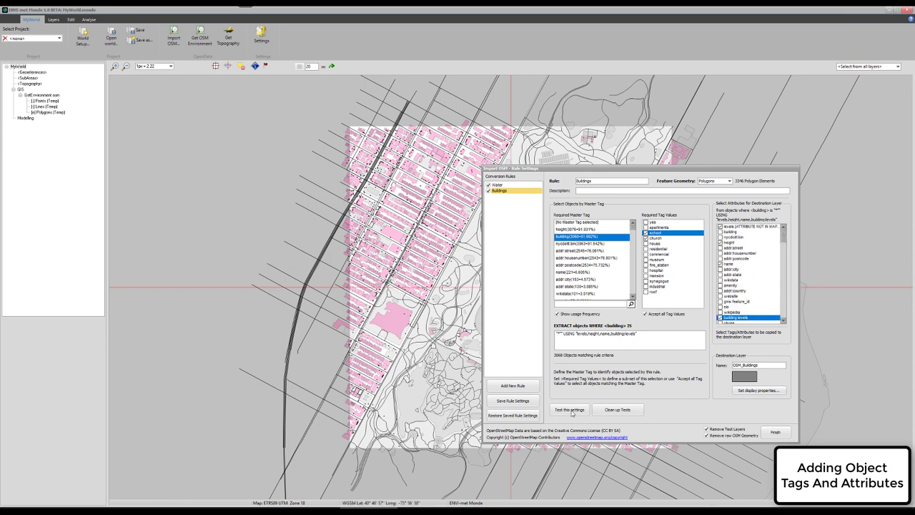
click(569, 410)
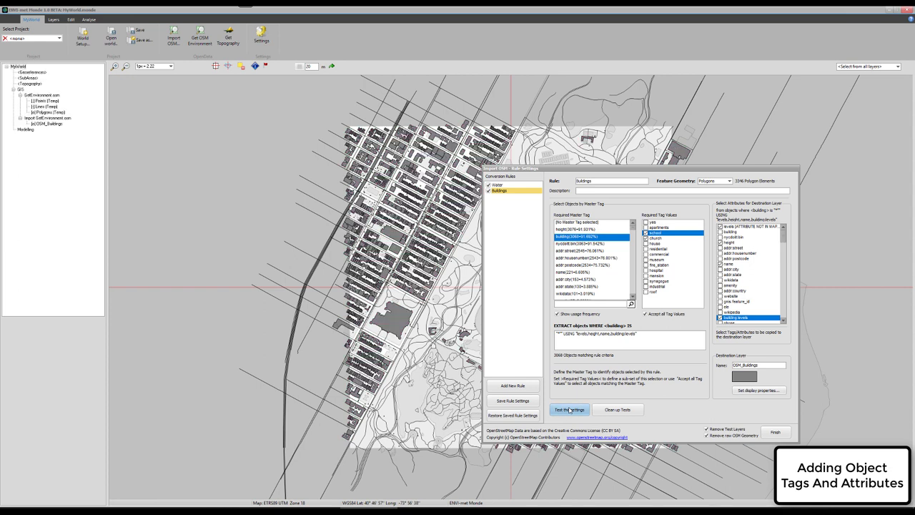
click(57, 124)
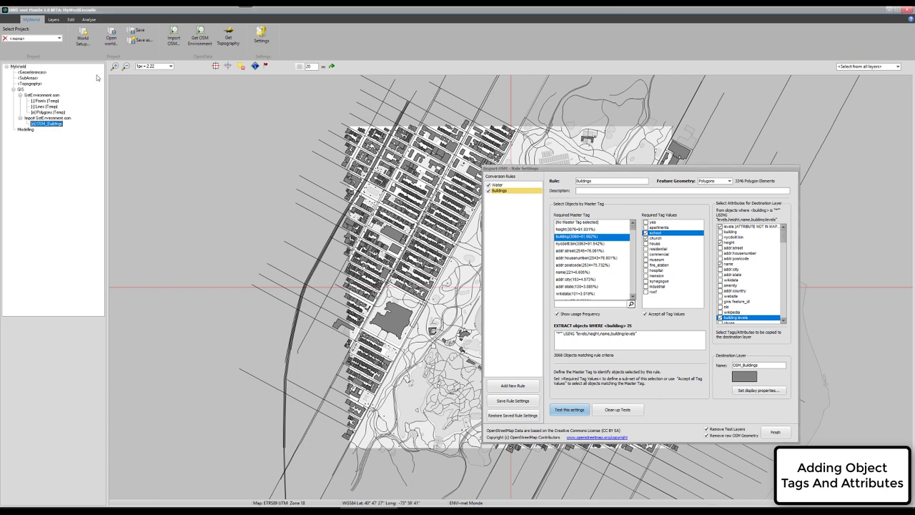
click(255, 66)
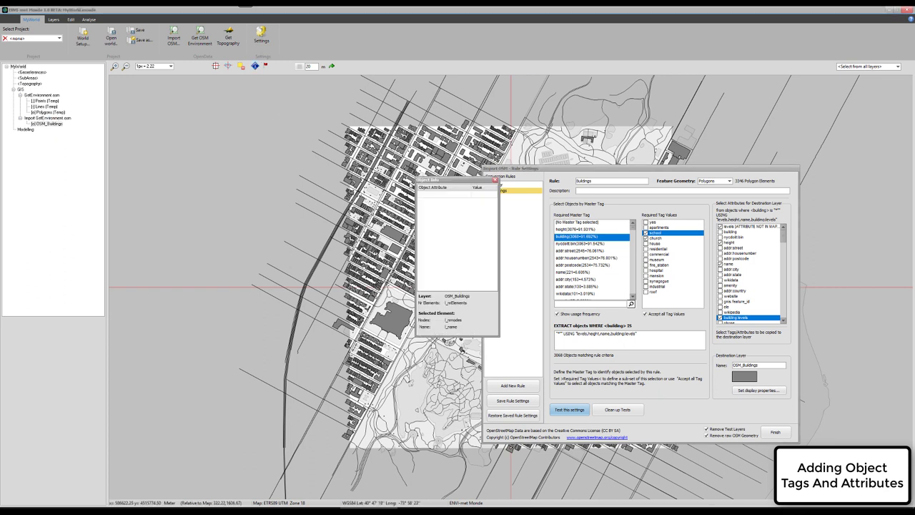
drag(445, 182, 265, 182)
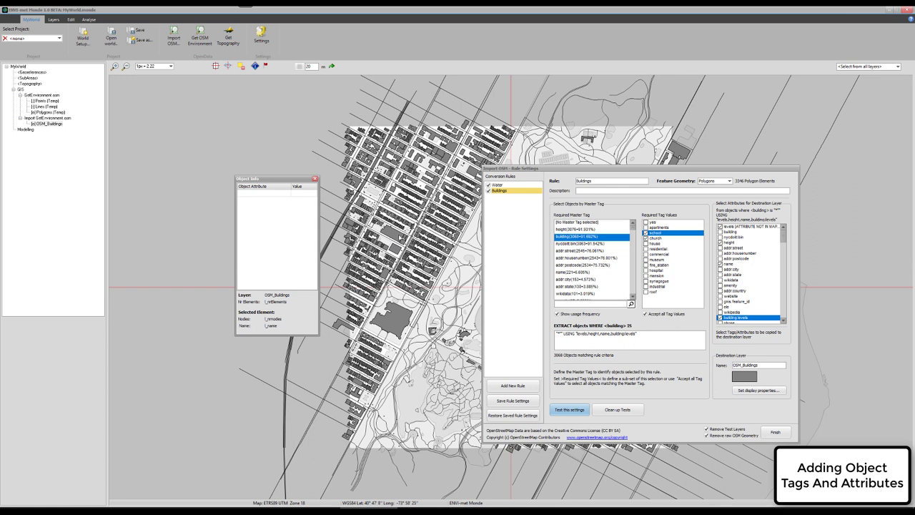
click(384, 229)
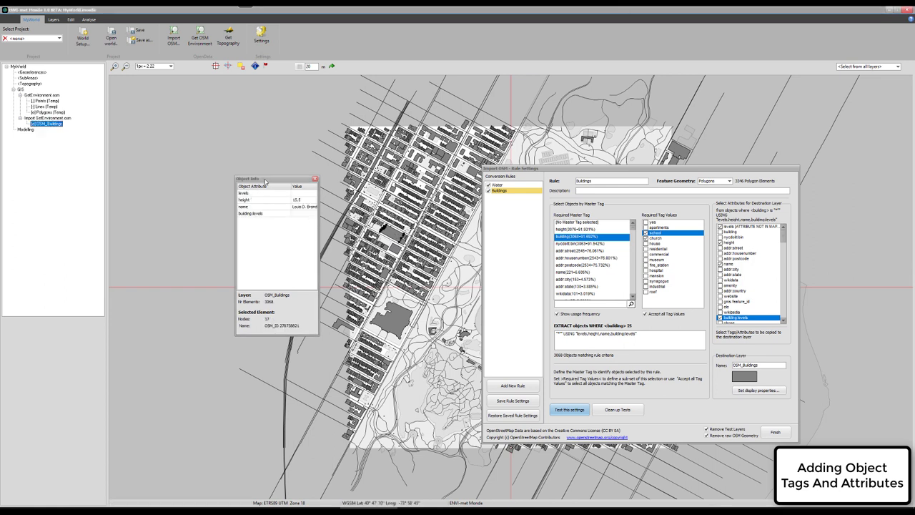
drag(804, 234, 854, 227)
click(866, 243)
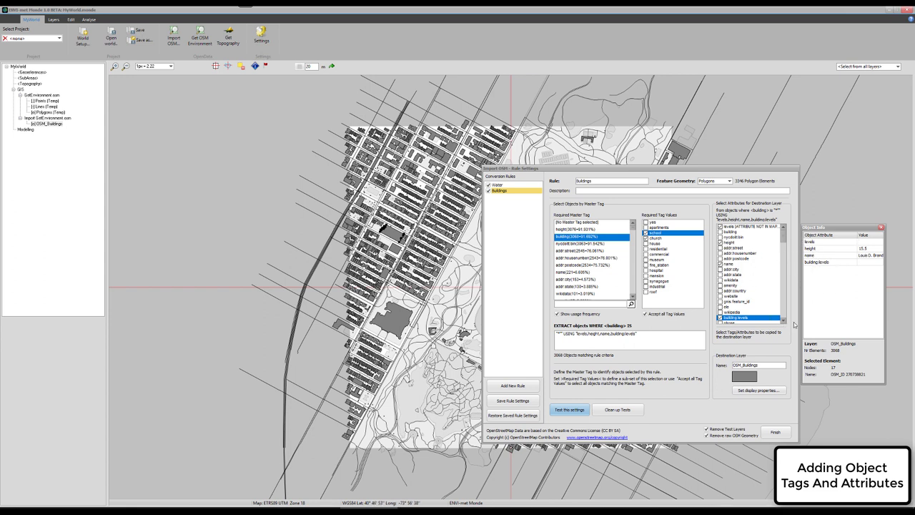
scroll(783, 323, down, 2)
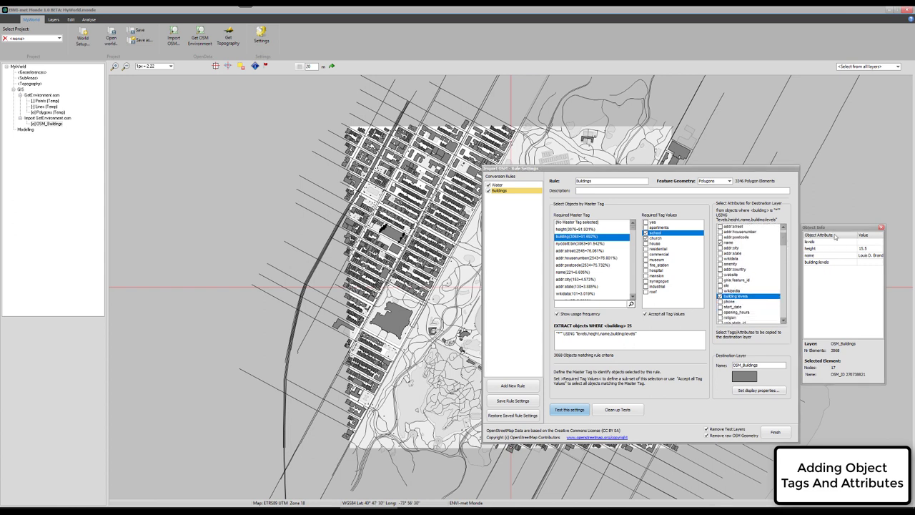
drag(840, 230, 196, 173)
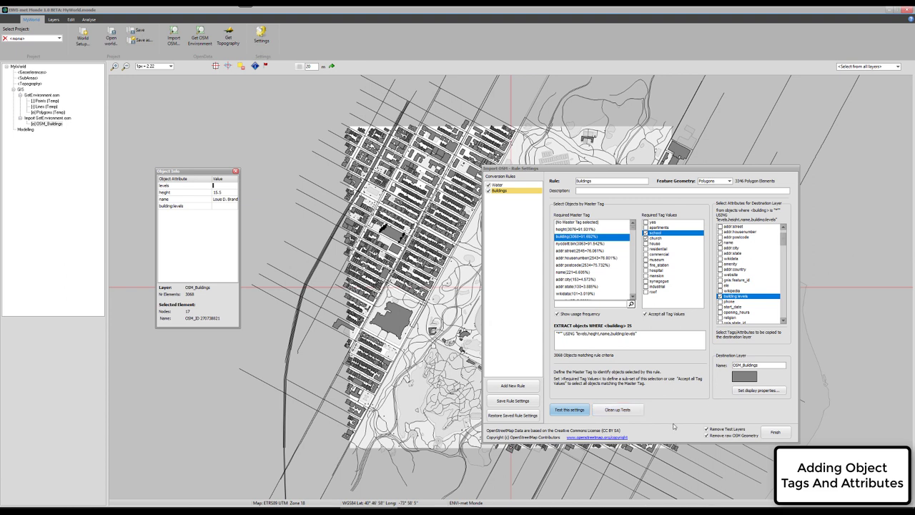
Step: Keep test layers and raw OSM geometry, finish the import, then select OSM_Buildings
click(706, 429)
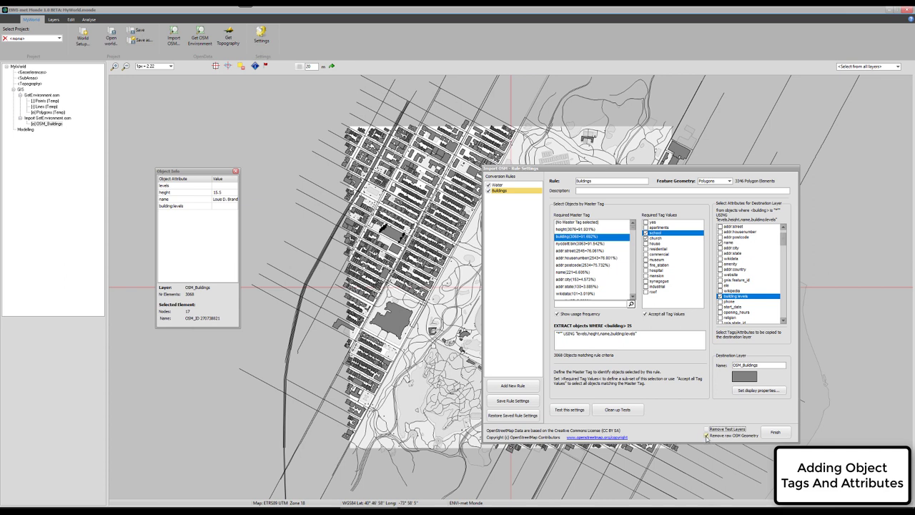
click(706, 435)
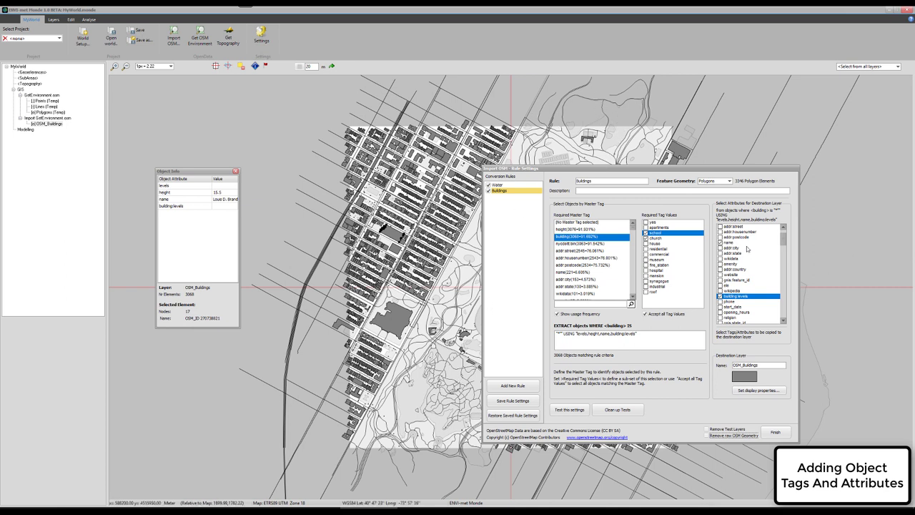
click(777, 432)
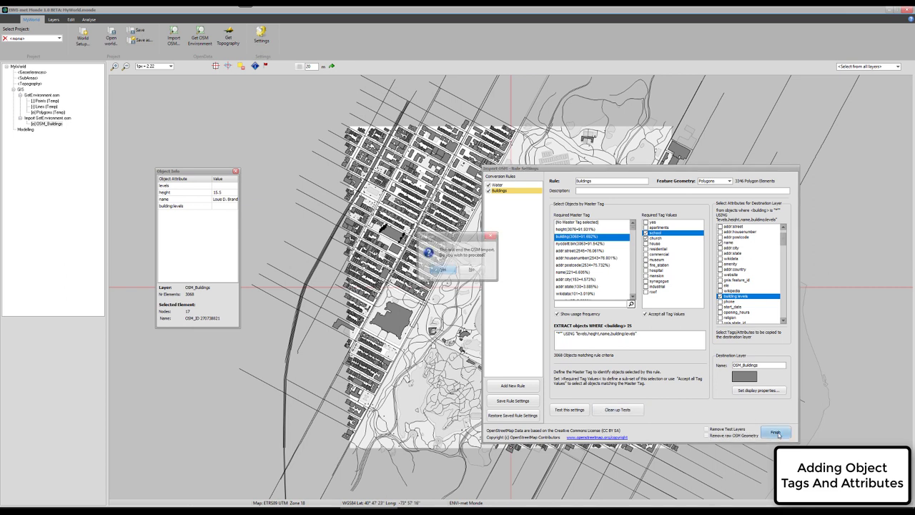
click(443, 269)
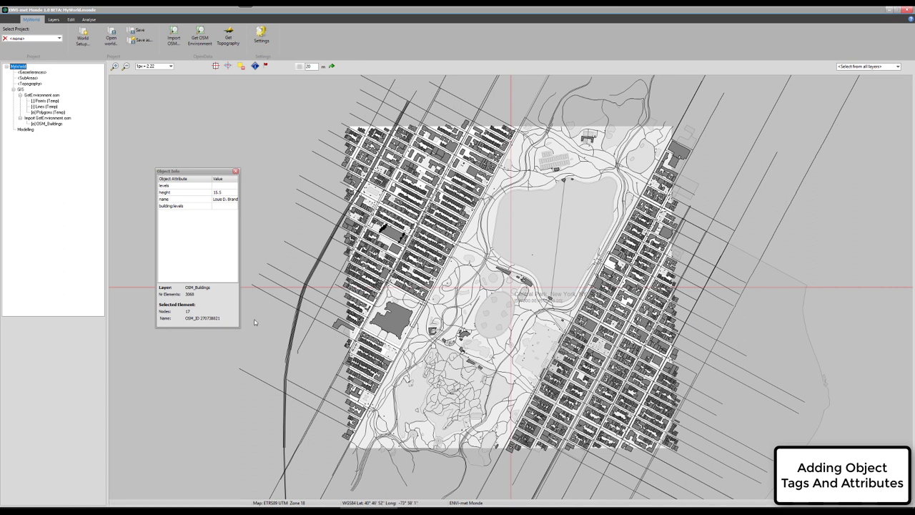
click(235, 172)
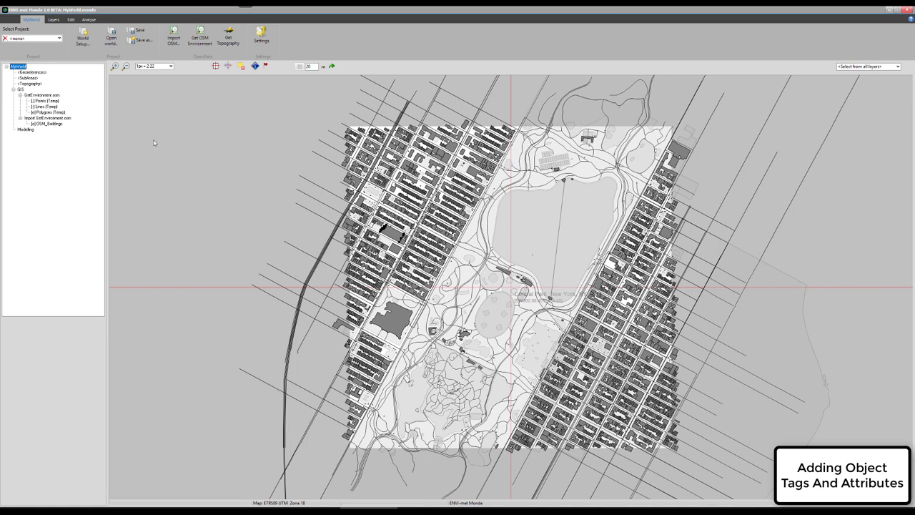
click(50, 124)
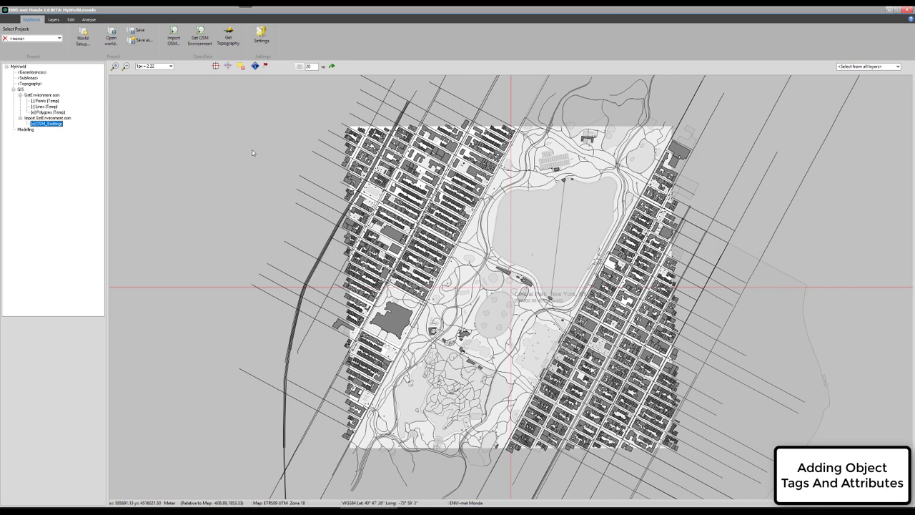
Step: Set the OSM_Buildings display style to Color by Value using the height attribute
click(53, 19)
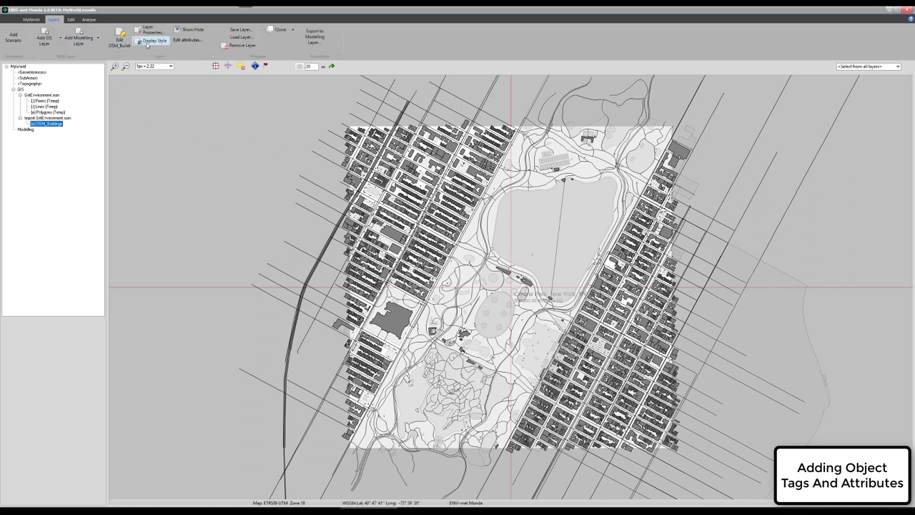
click(148, 41)
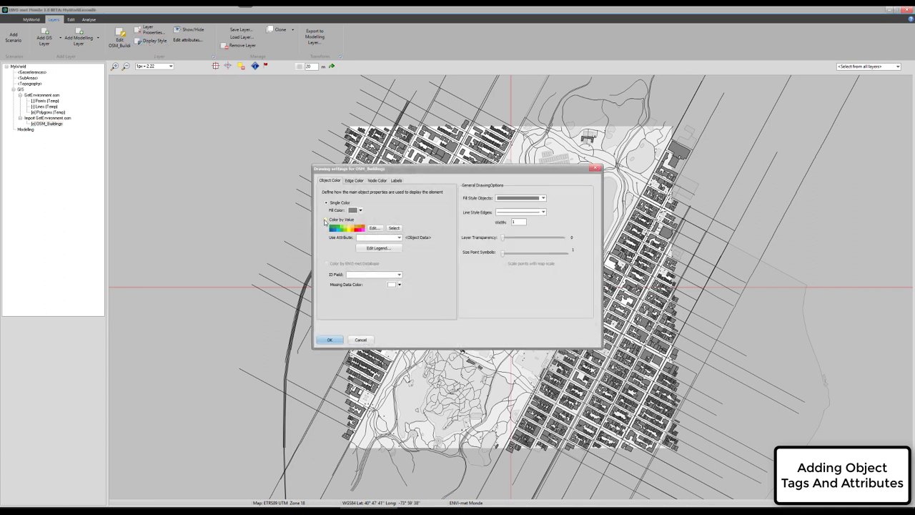
click(326, 220)
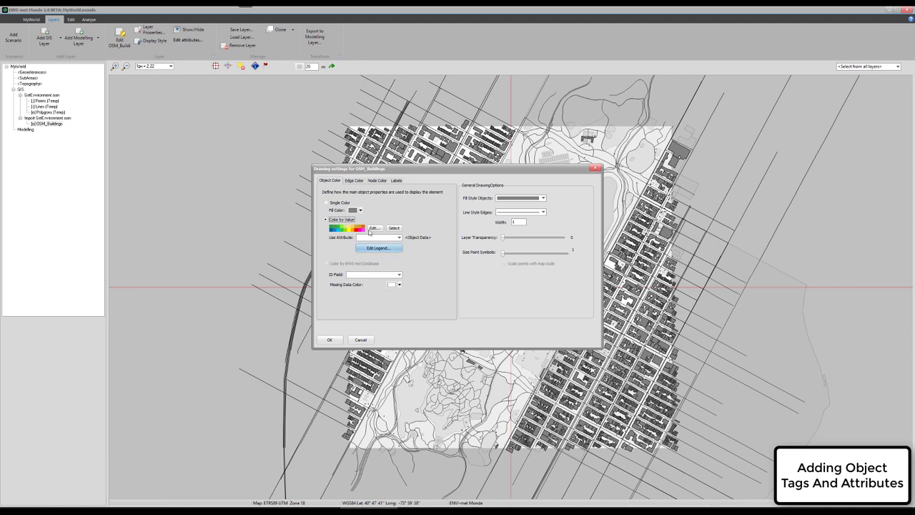
click(399, 238)
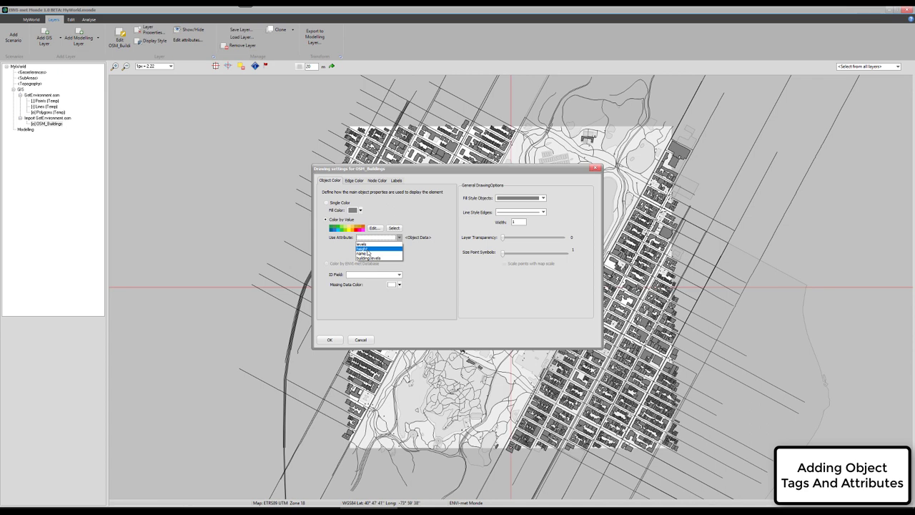
click(366, 248)
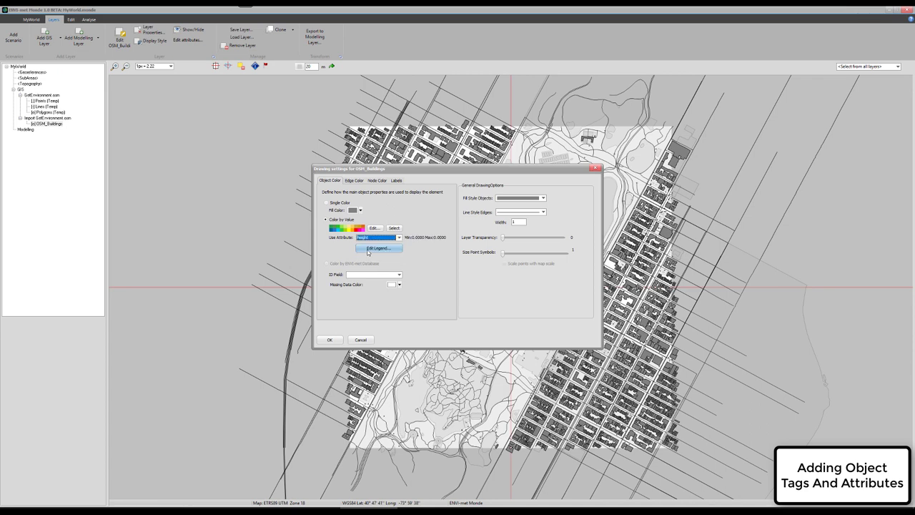
click(330, 341)
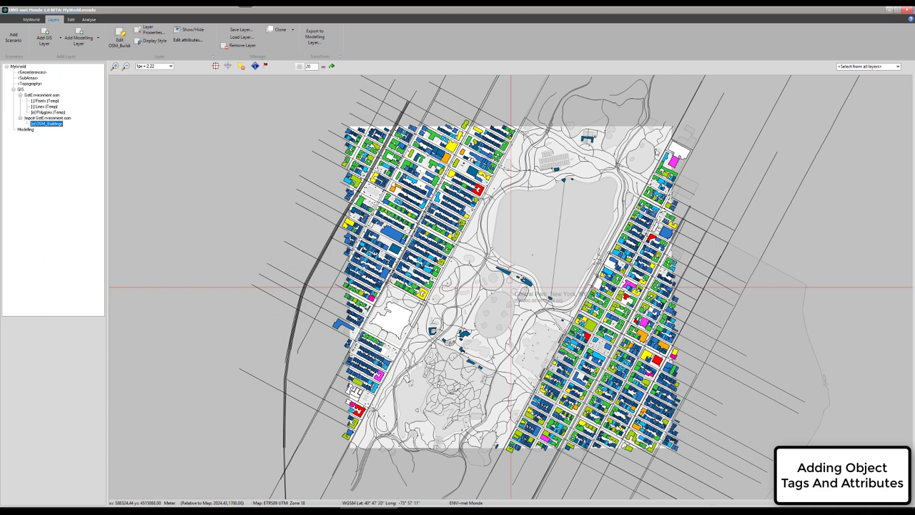
click(681, 151)
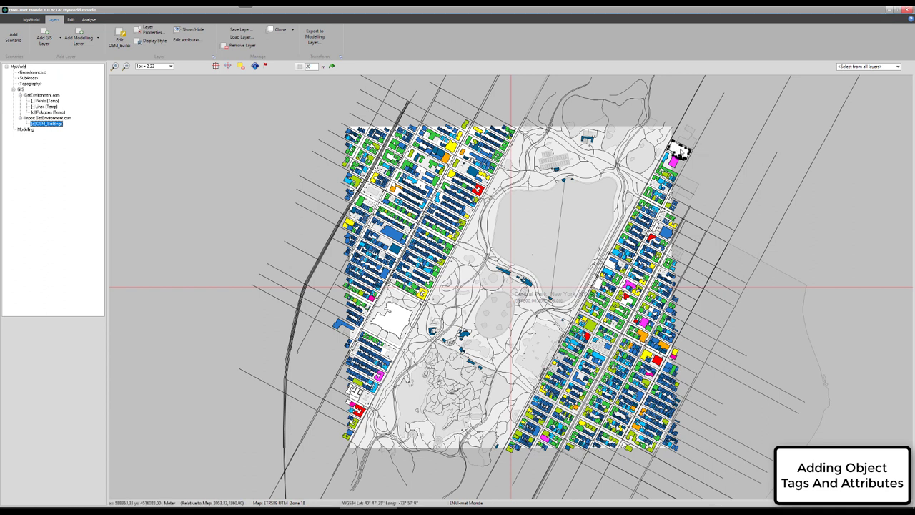
click(254, 66)
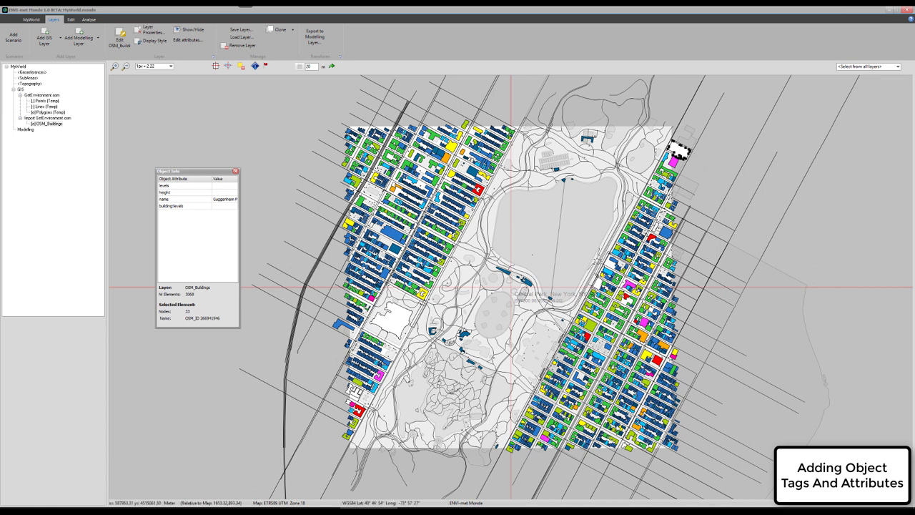
click(597, 285)
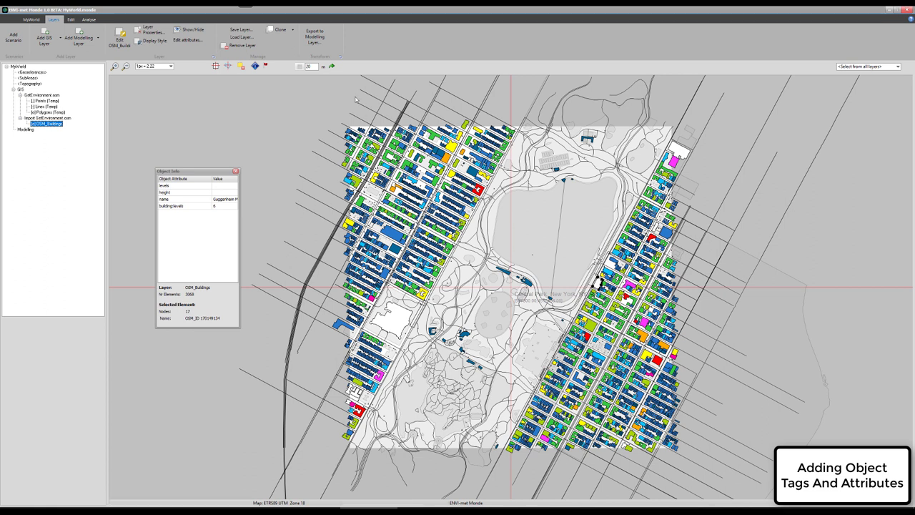
click(235, 173)
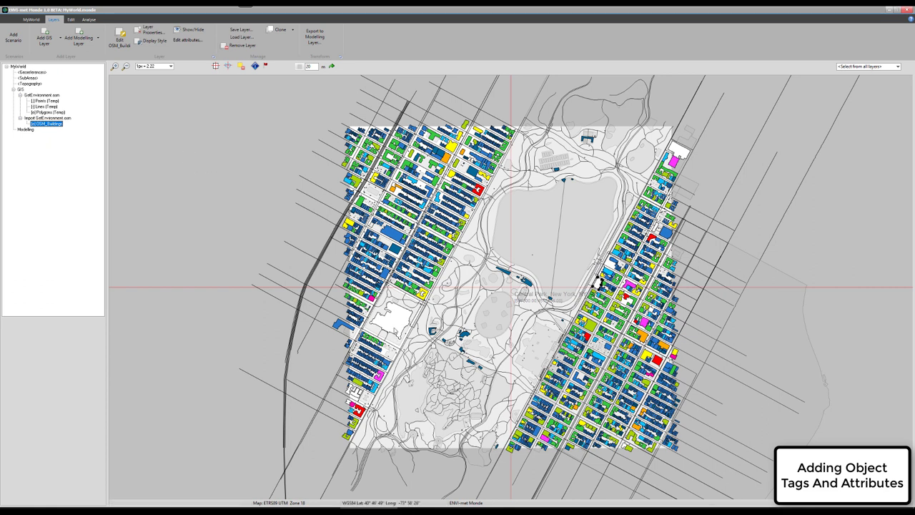
click(389, 316)
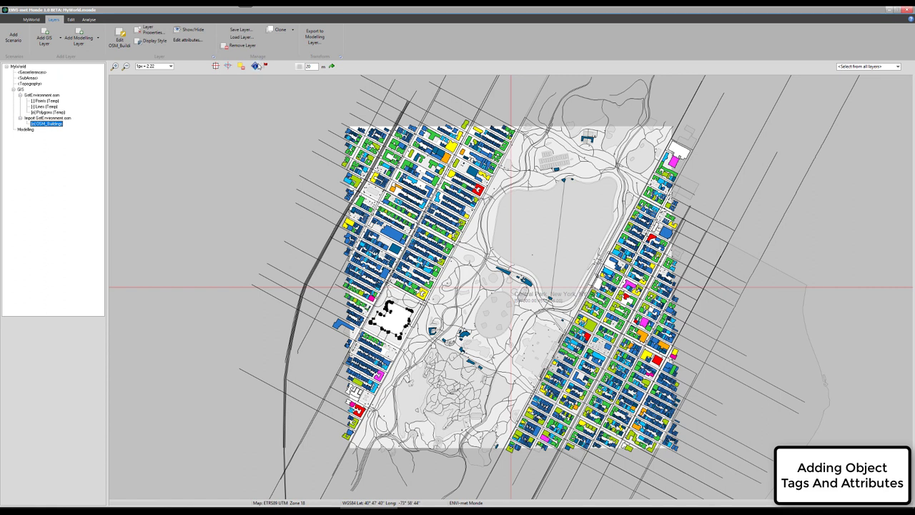
click(257, 66)
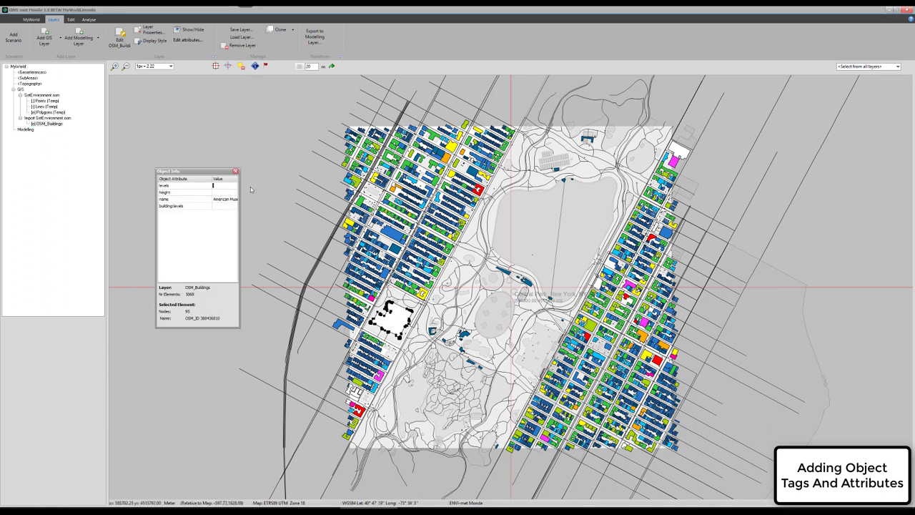
drag(240, 199, 276, 198)
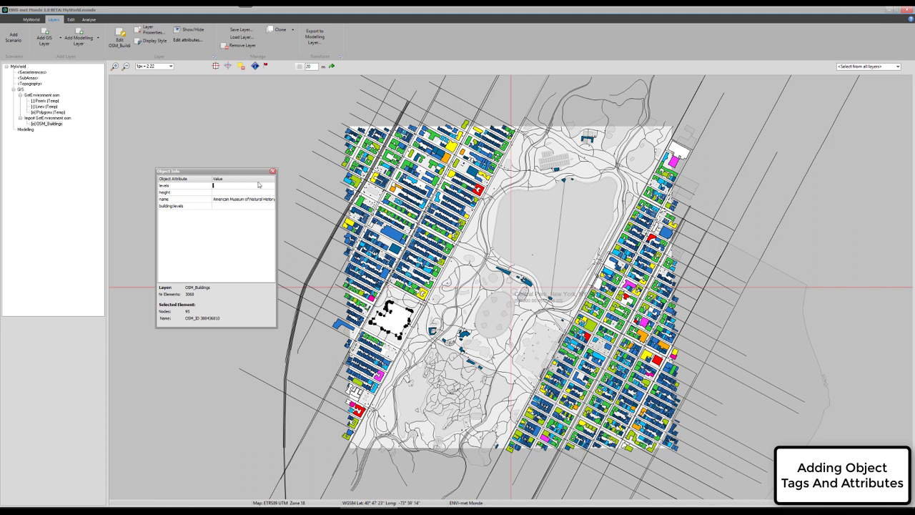
Step: Set the selected museum building's height to 20, then finish editing and close the editor
click(272, 173)
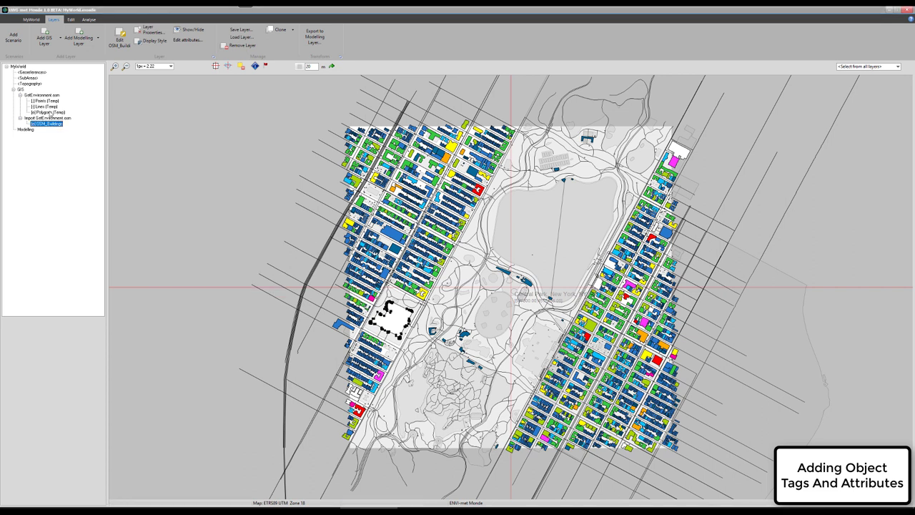
click(120, 39)
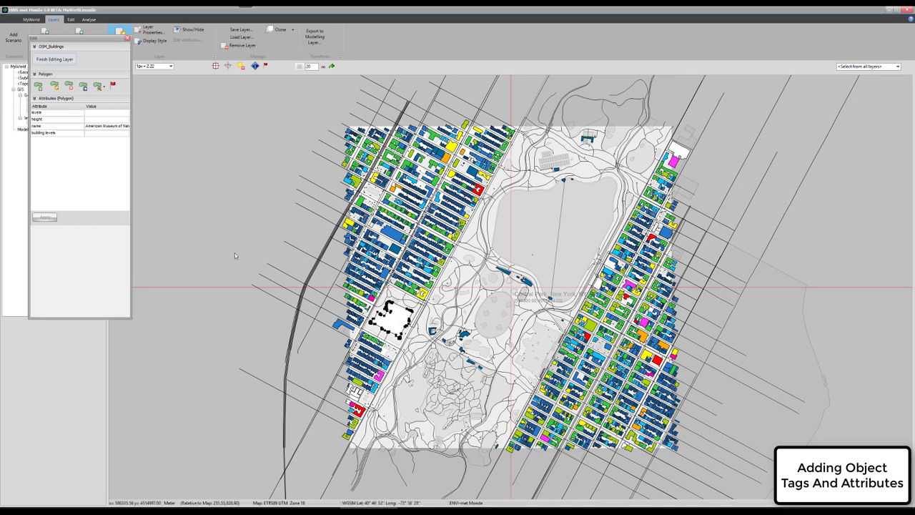
click(93, 119)
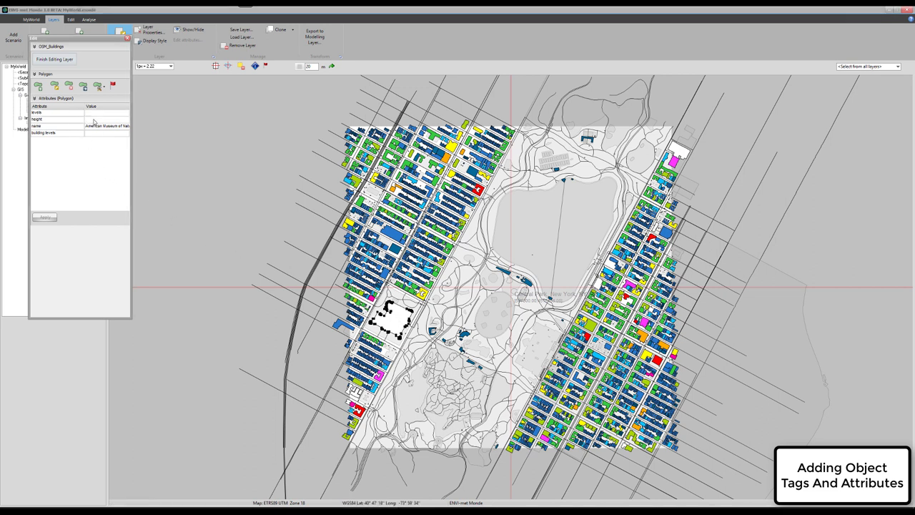
text(20)
click(41, 217)
click(55, 59)
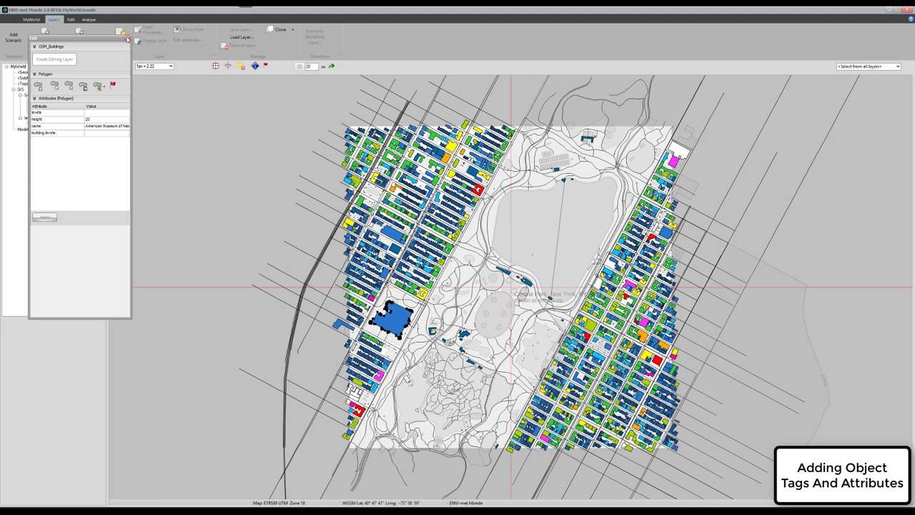
click(128, 38)
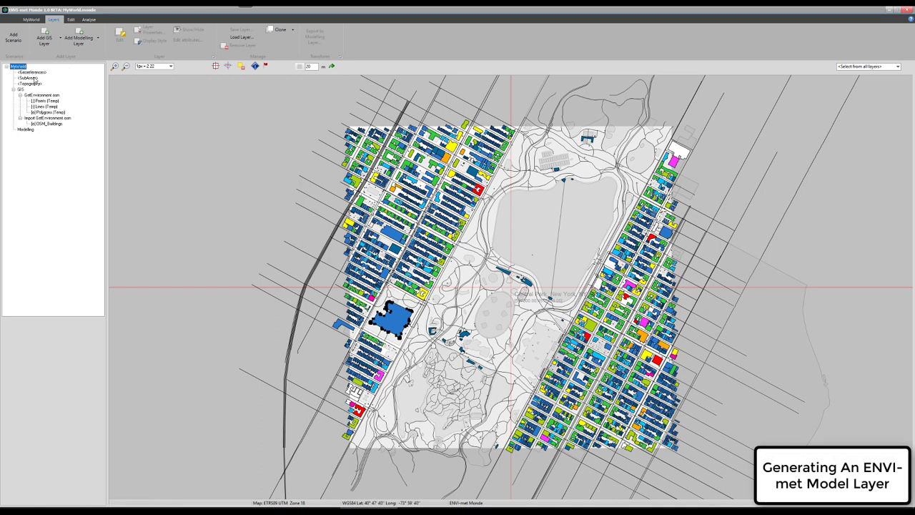
Step: Draw a rectangular subarea over the buildings, name it Central Park, colour it green
click(30, 78)
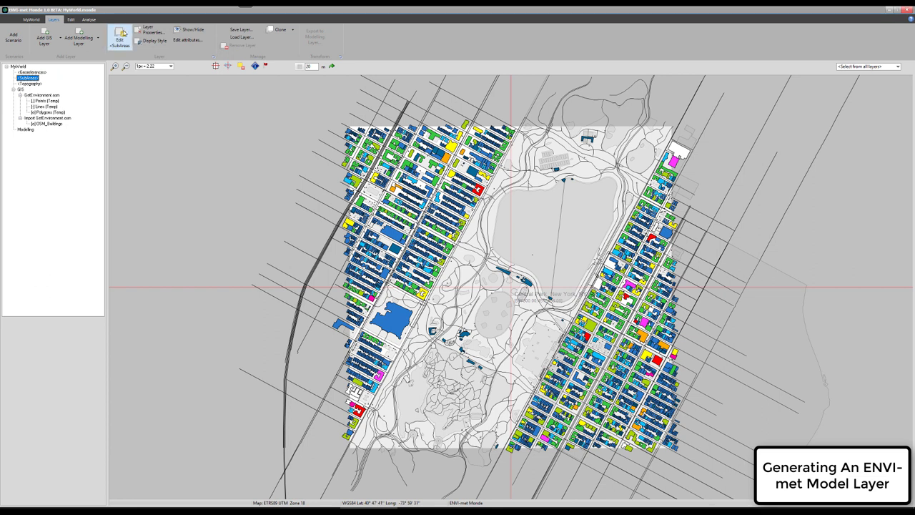
click(120, 37)
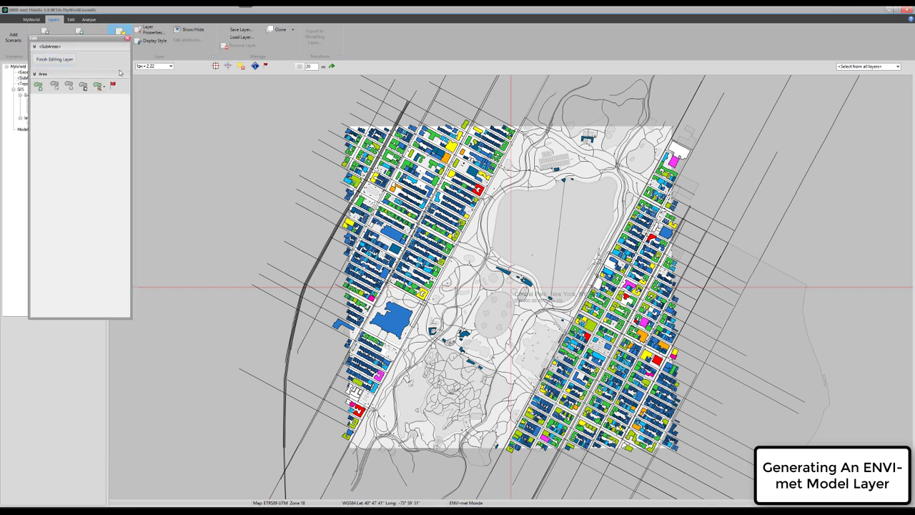
click(129, 136)
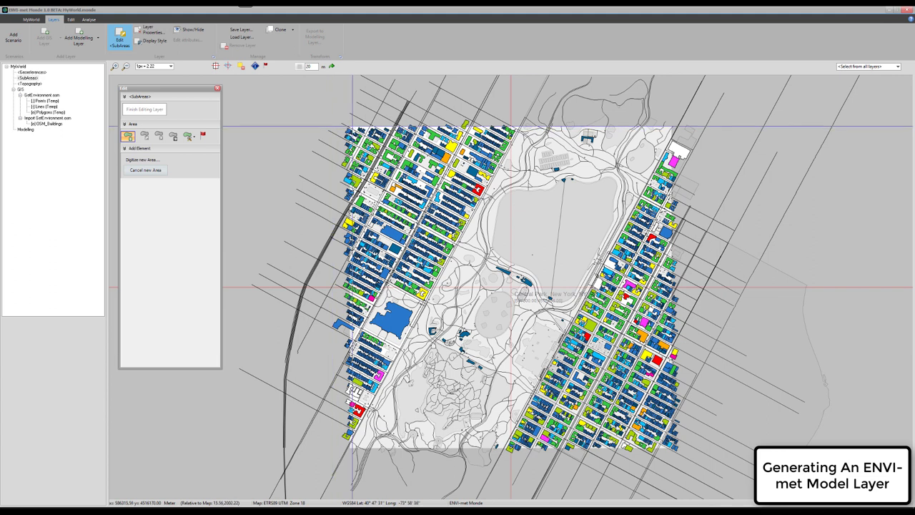
click(28, 77)
click(352, 129)
click(669, 443)
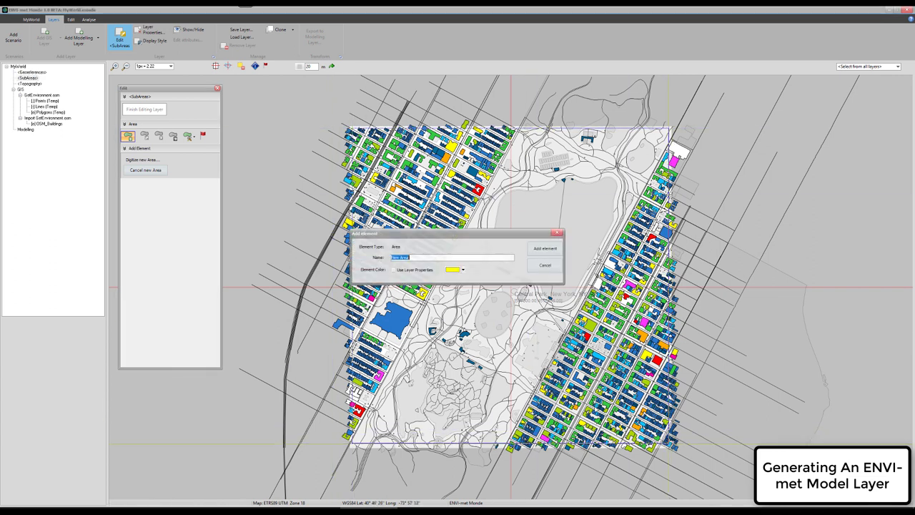
text(Central Park)
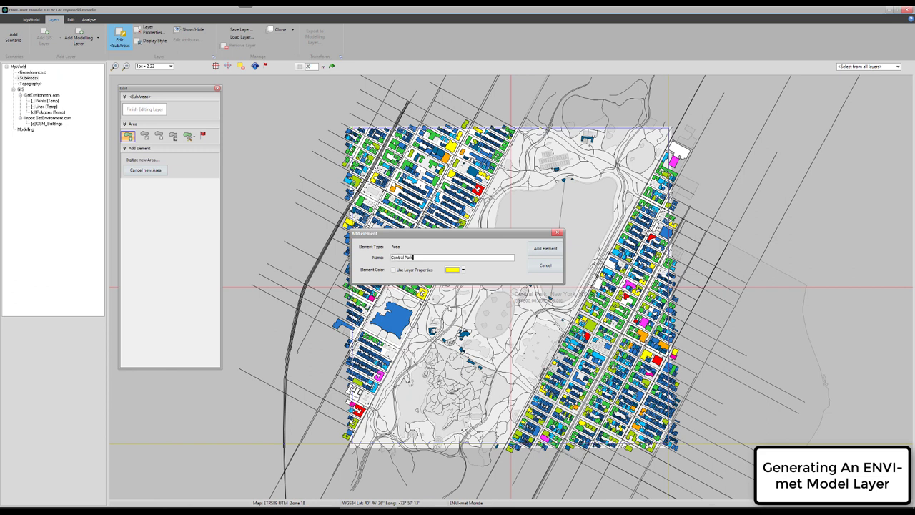
click(463, 269)
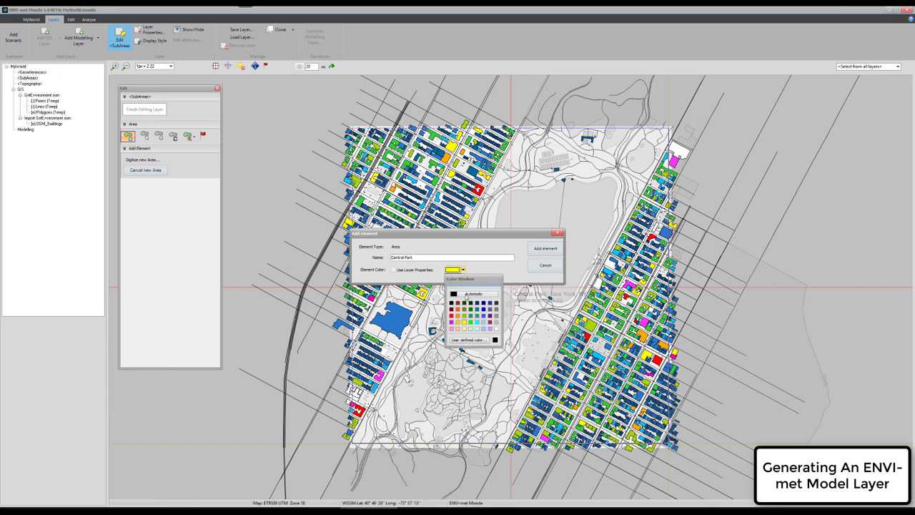
click(466, 315)
click(543, 249)
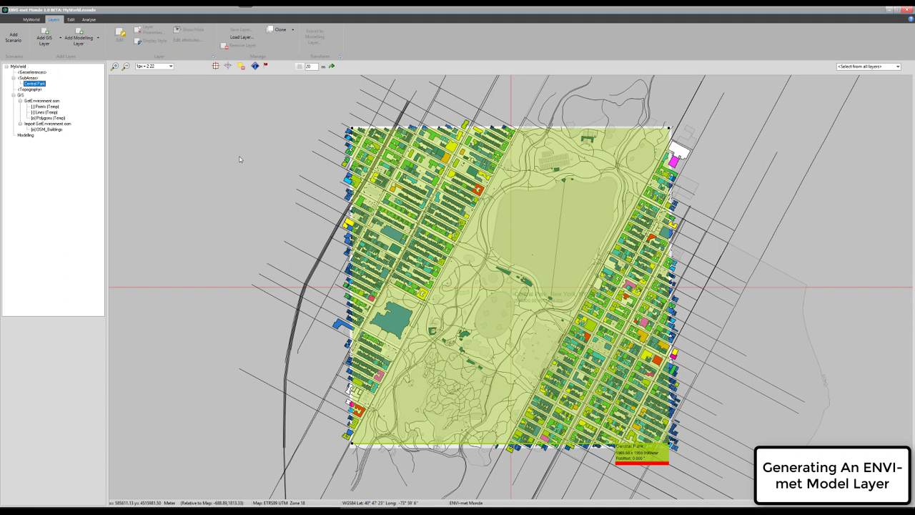
Step: Export OSM_Buildings to a modelling layer with Modelling Layer Type set to Buildings
click(58, 129)
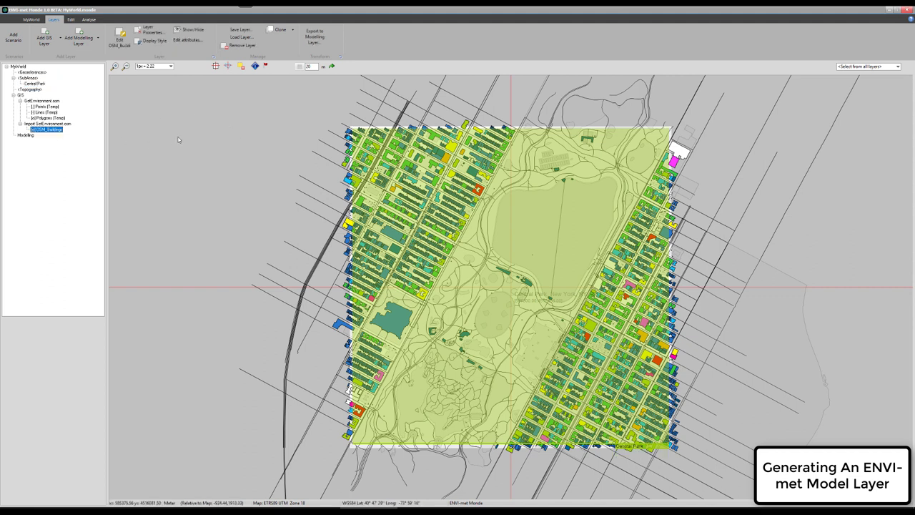
click(318, 44)
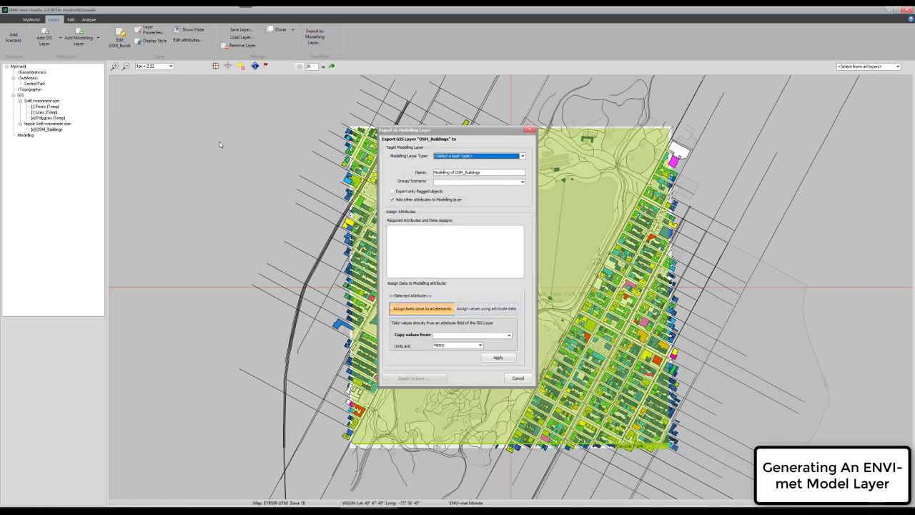
drag(445, 133, 467, 186)
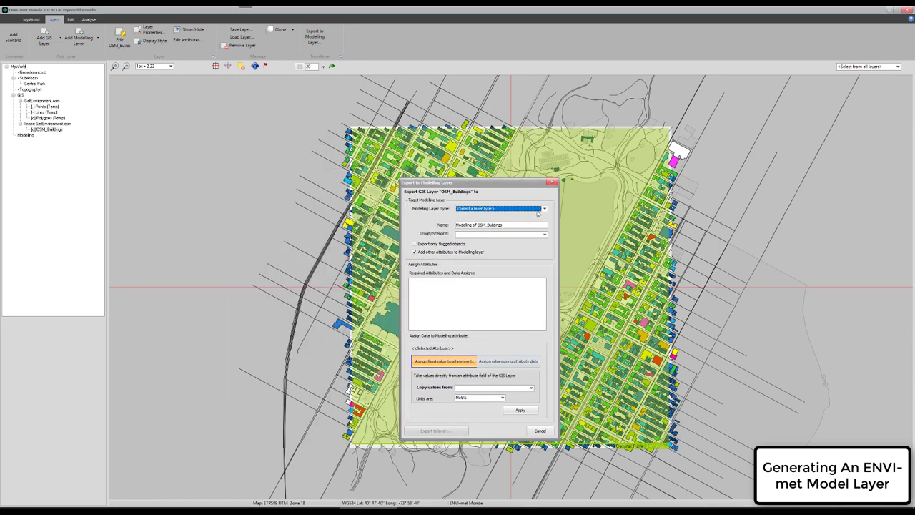
click(544, 208)
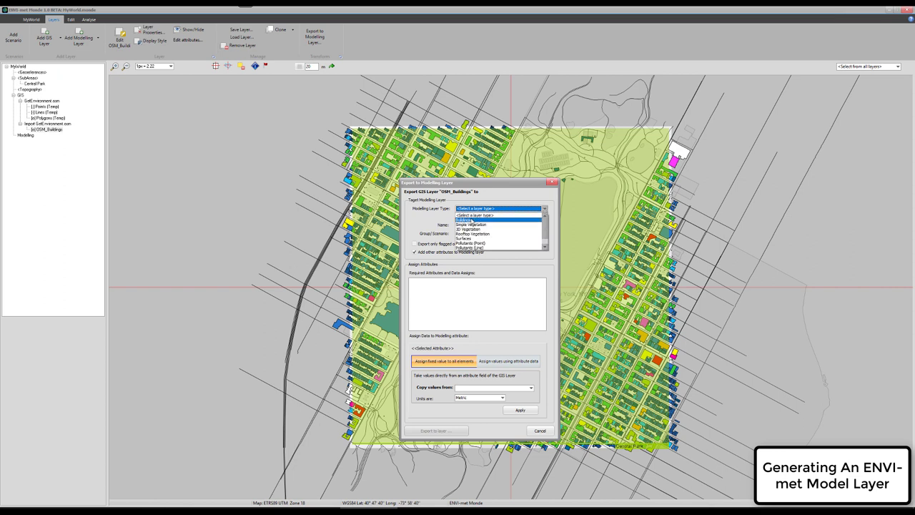
click(471, 220)
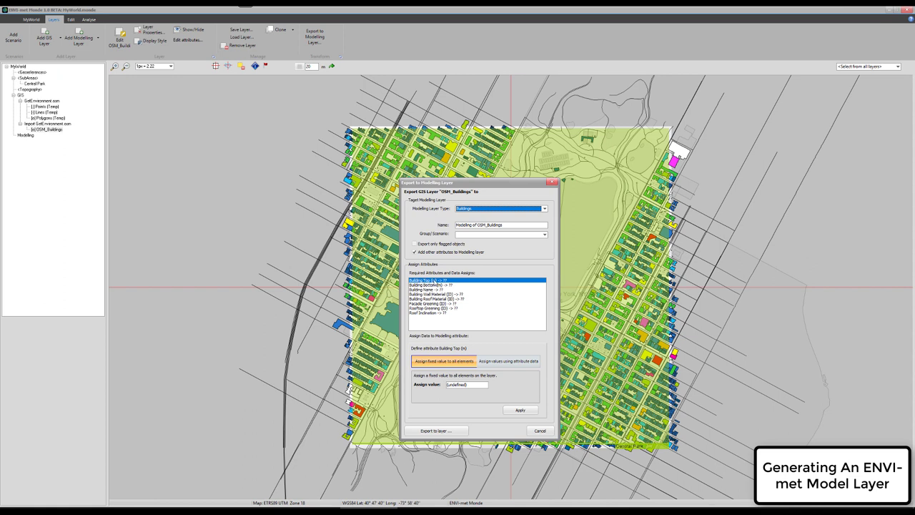
Step: Assign Building Top values from the height attribute
click(508, 362)
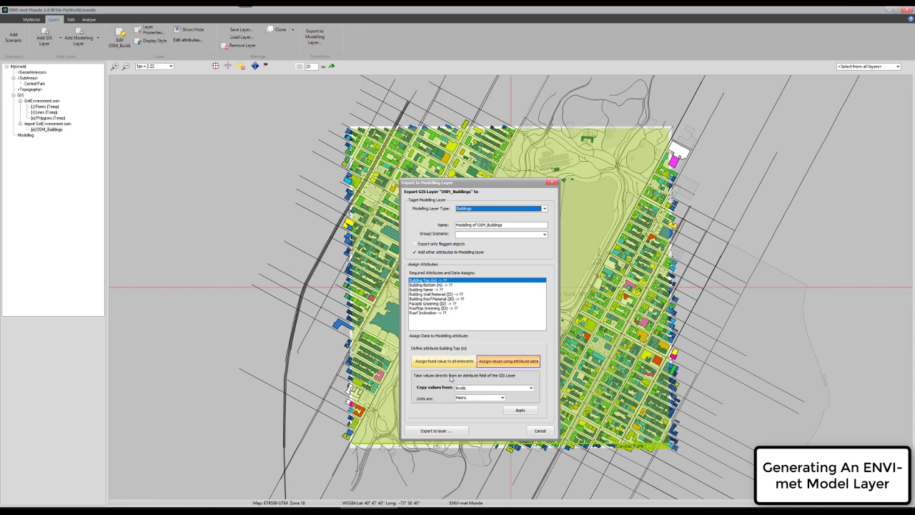
click(531, 389)
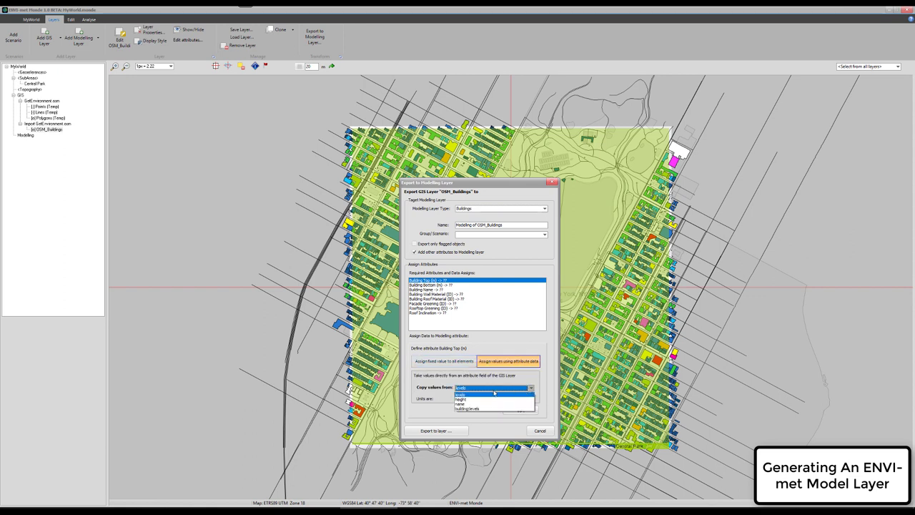
click(469, 400)
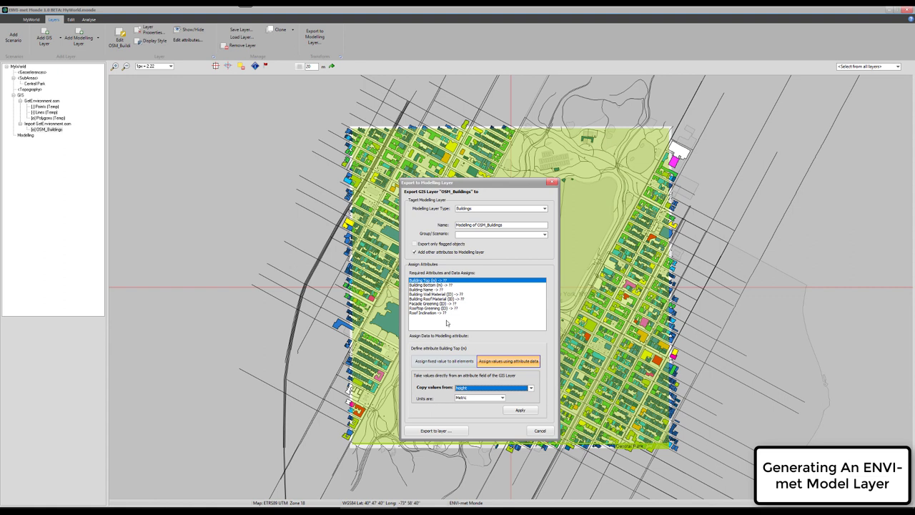
click(520, 410)
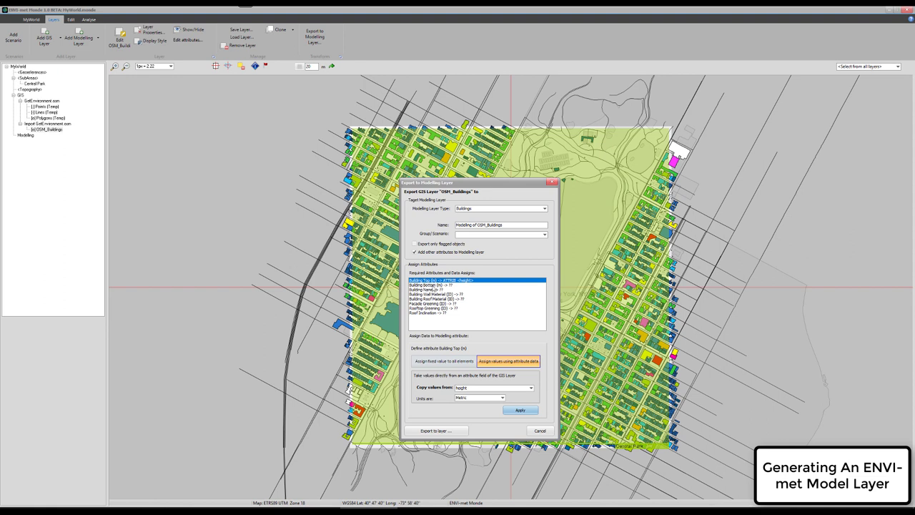
Step: Set Building Bottom to a fixed value of 0
click(432, 286)
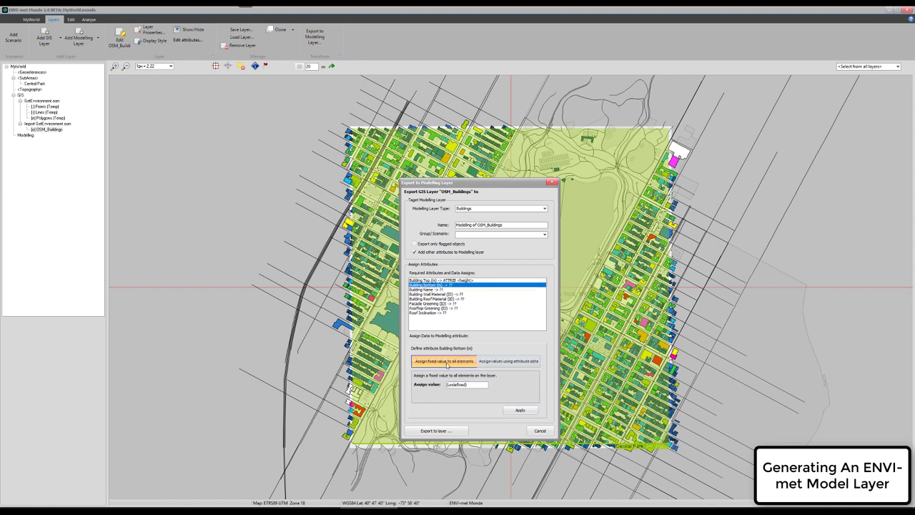
drag(466, 384, 424, 385)
text(0)
click(520, 409)
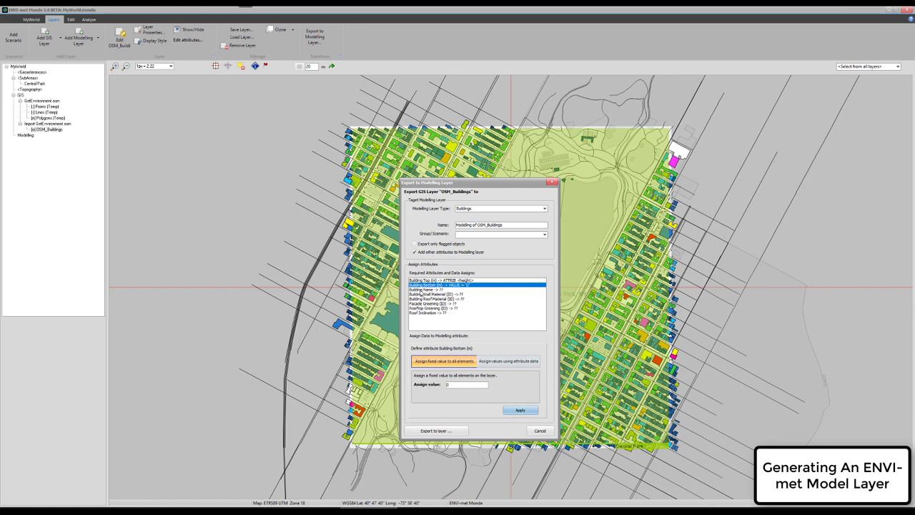
Step: Take Building Name values from the name attribute
click(421, 289)
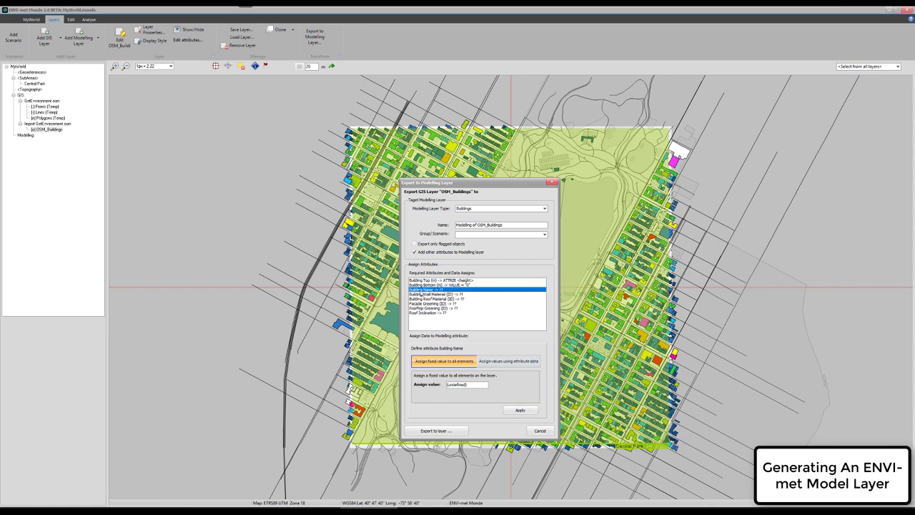
click(514, 364)
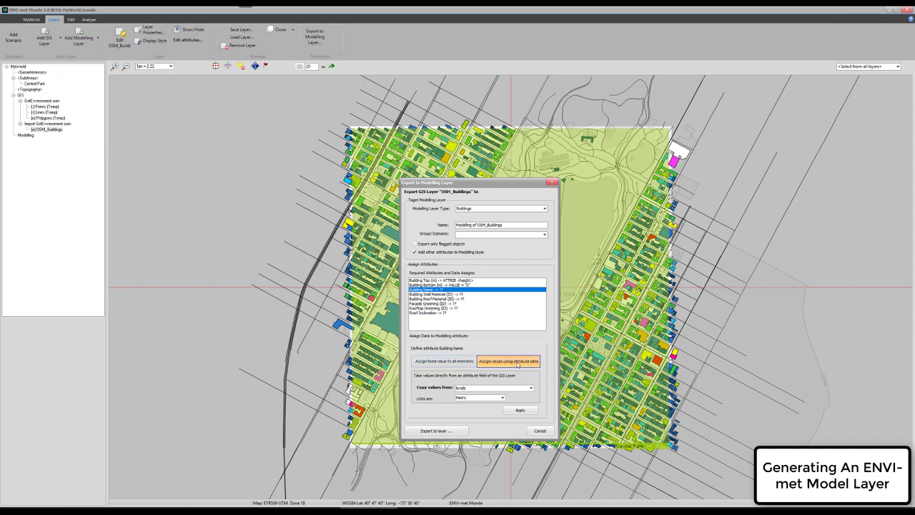
click(532, 389)
click(473, 404)
click(515, 411)
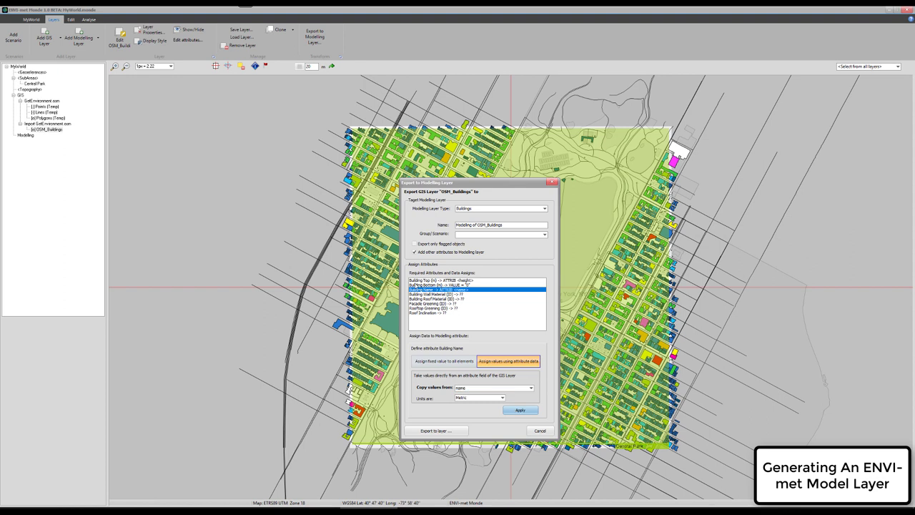
Step: Export to the new Modelling of OSM_Buildings layer and select it in the tree
click(442, 431)
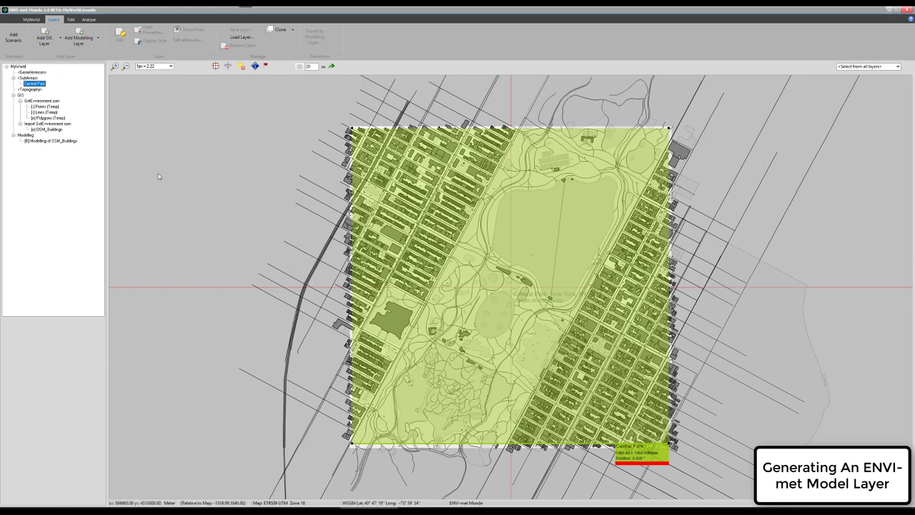
click(52, 142)
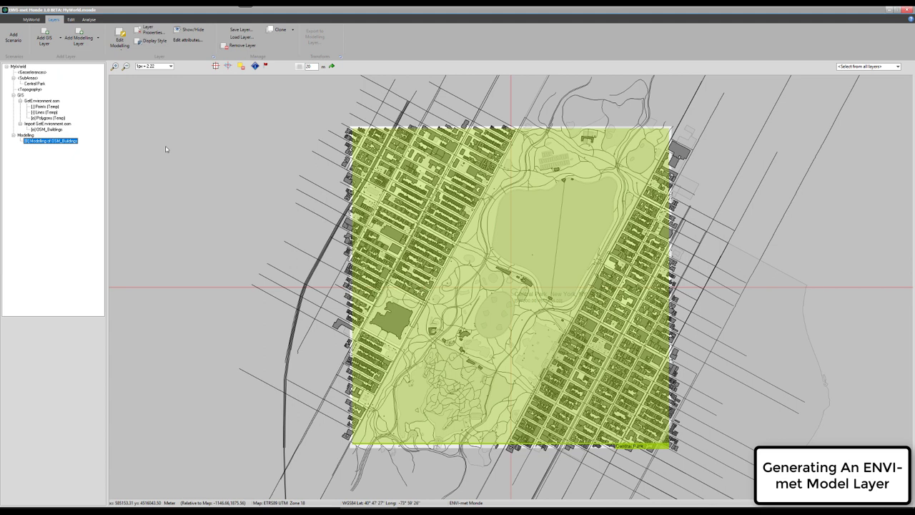
Step: Create an ENVI-met model from the Central Park sub-area at 4 m horizontal resolution
click(88, 20)
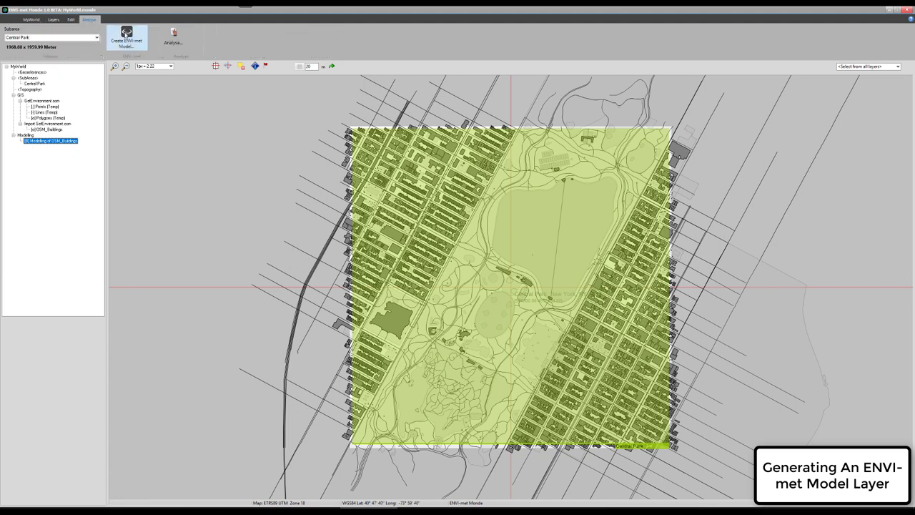
click(126, 37)
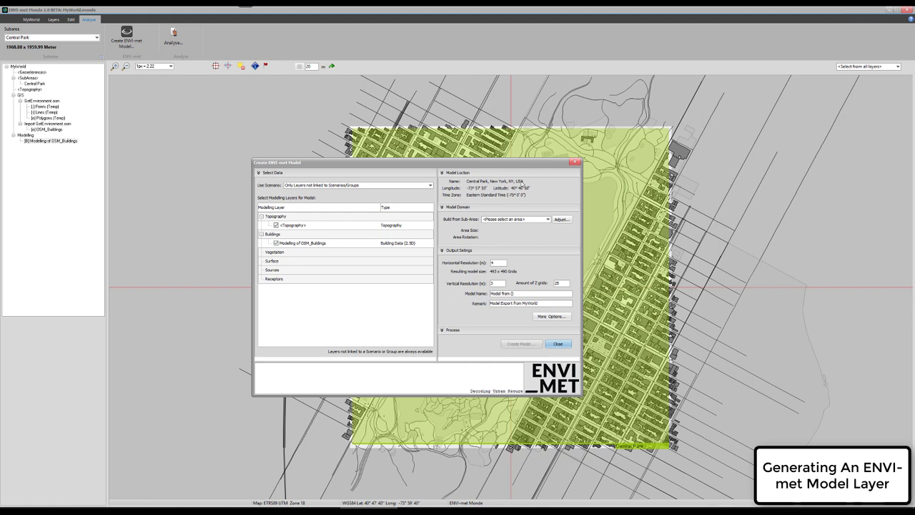
click(549, 219)
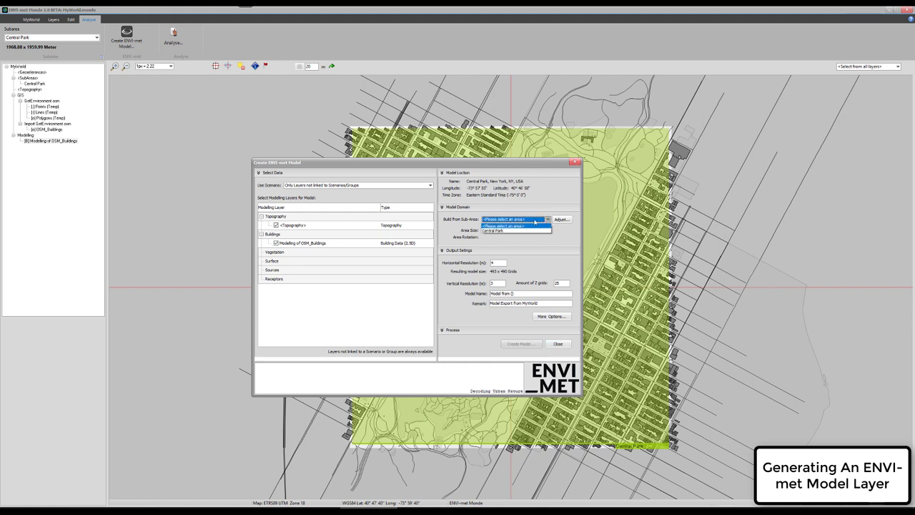
click(497, 231)
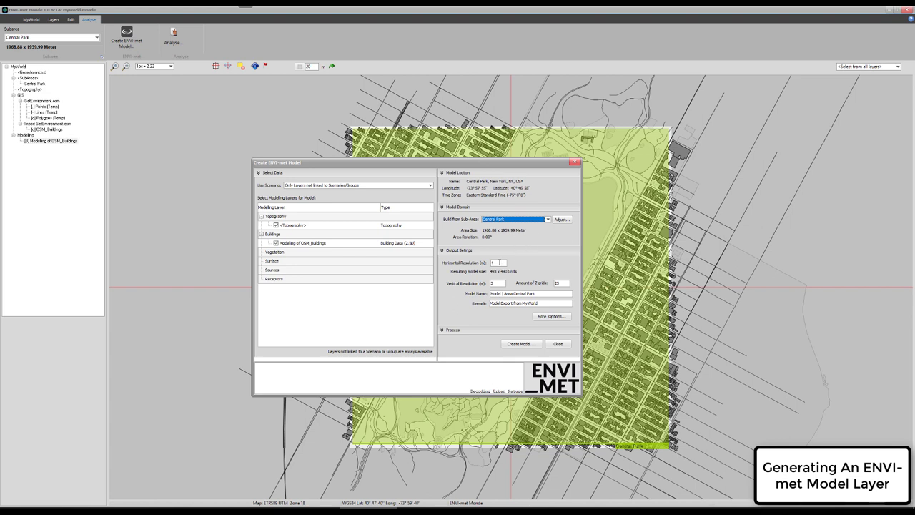
click(501, 262)
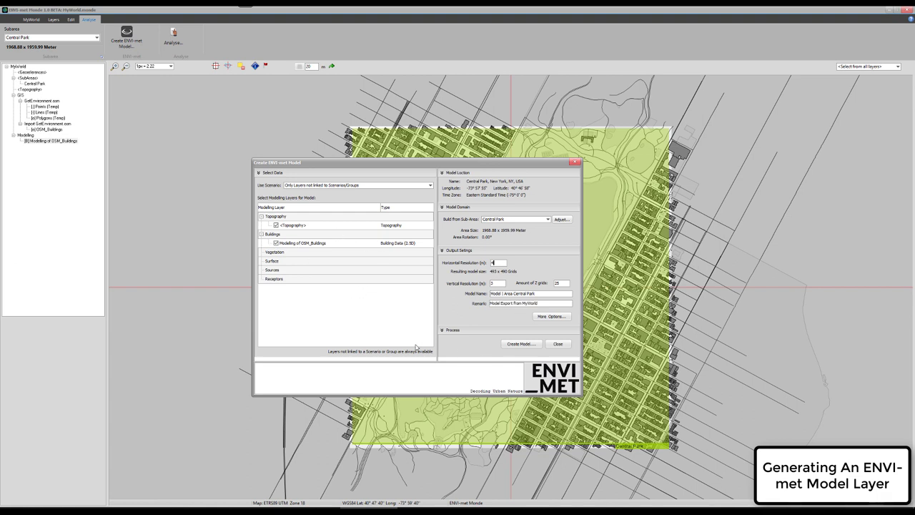
Step: Grid the Central Park model and save it as nyc.inx
click(520, 344)
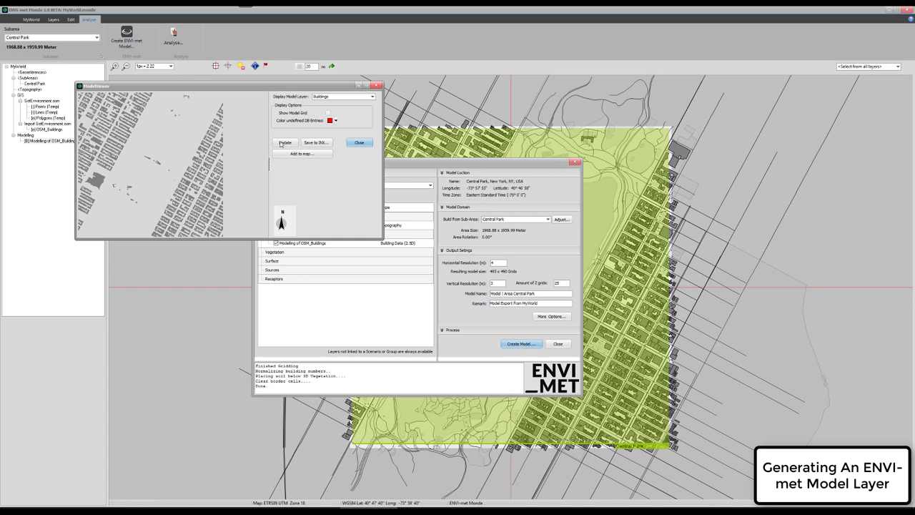
click(320, 144)
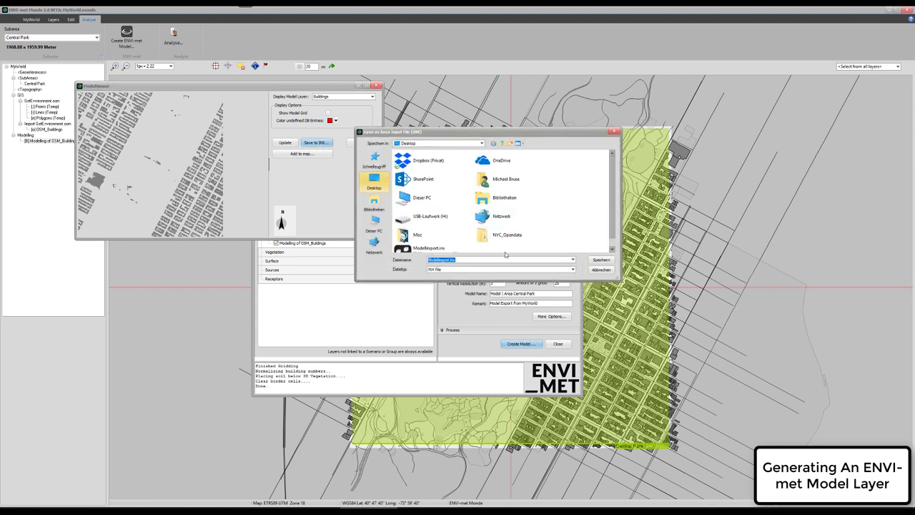
text(nyc)
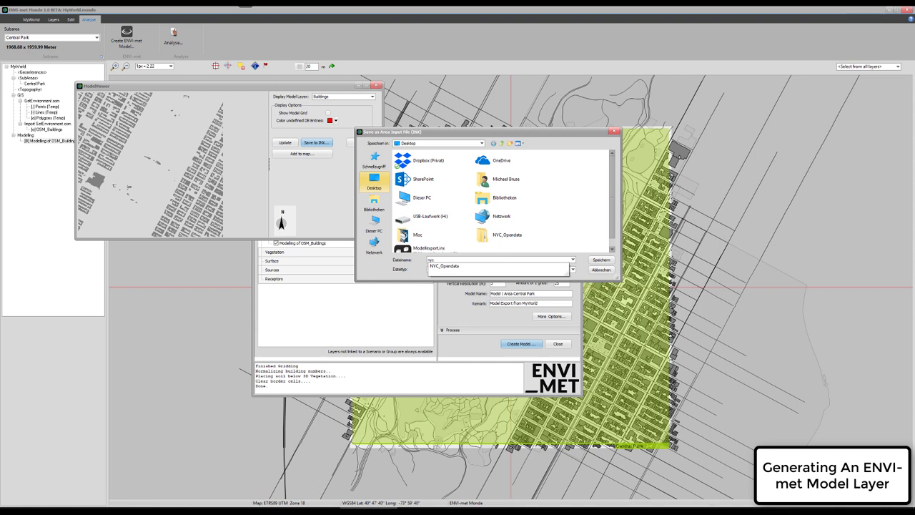
key(Escape)
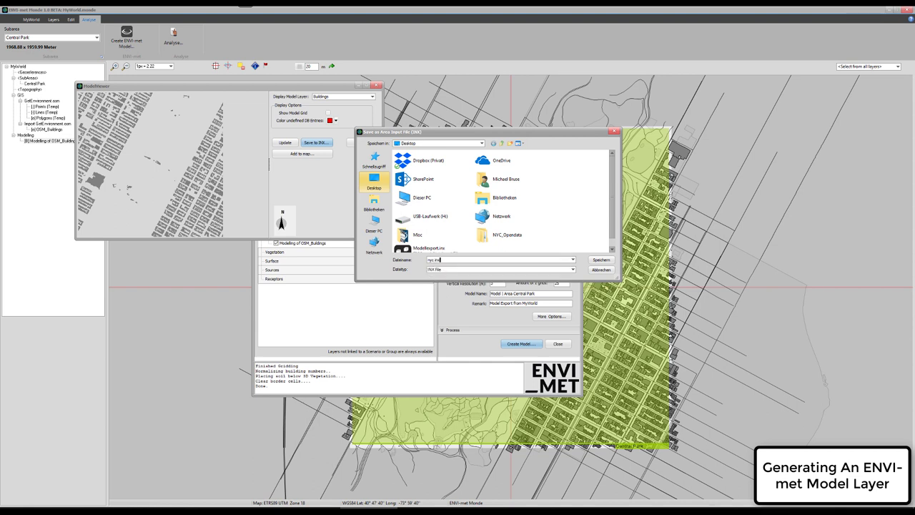
text(c.inx)
key(Return)
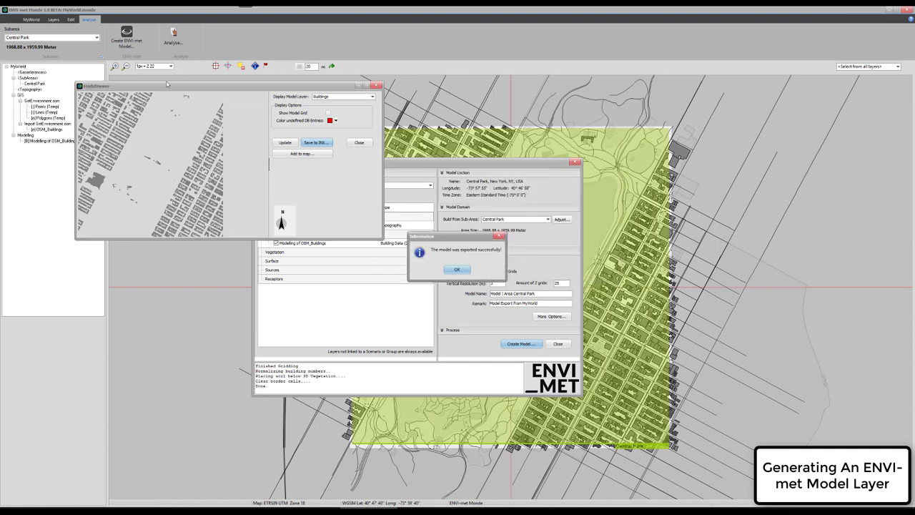
Step: Close the ModelViewer, read through the gridding log, then close the Create ENVI-met Model dialog
click(458, 269)
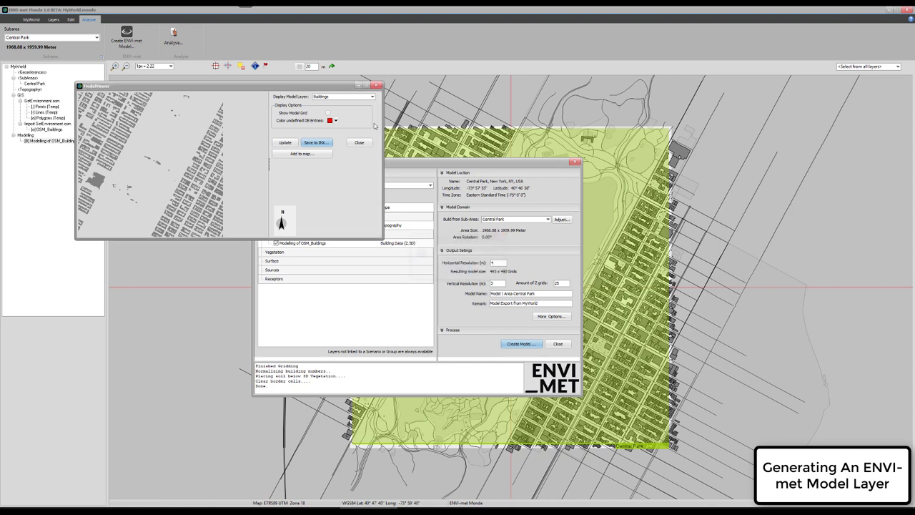
click(377, 85)
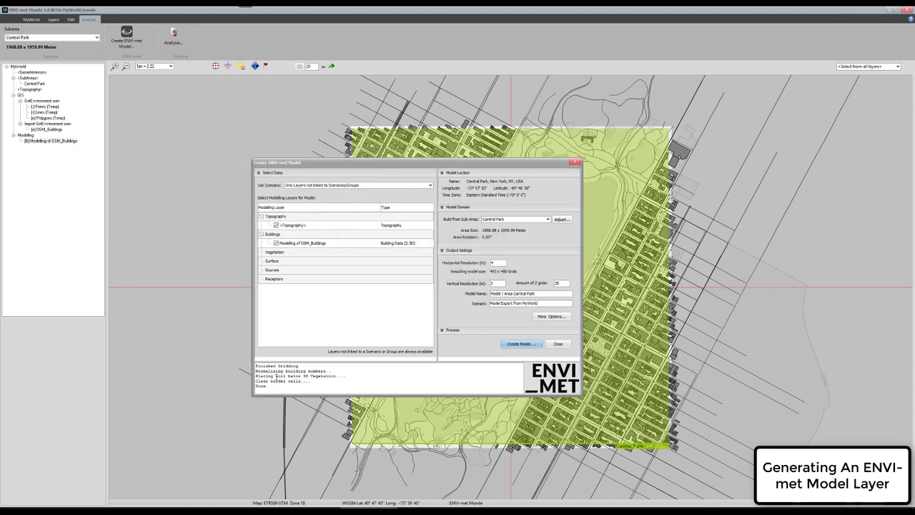
scroll(333, 372, up, 5)
scroll(333, 372, up, 5)
scroll(334, 373, down, 10)
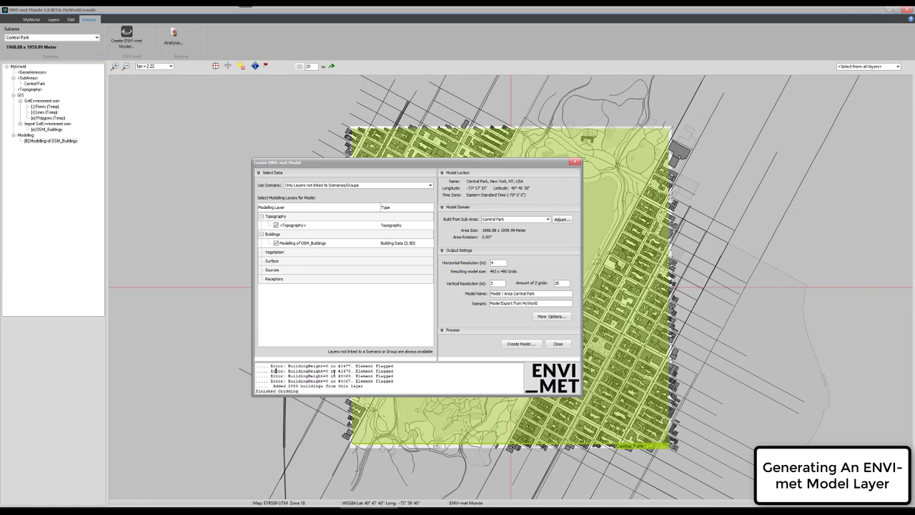
scroll(333, 371, up, 3)
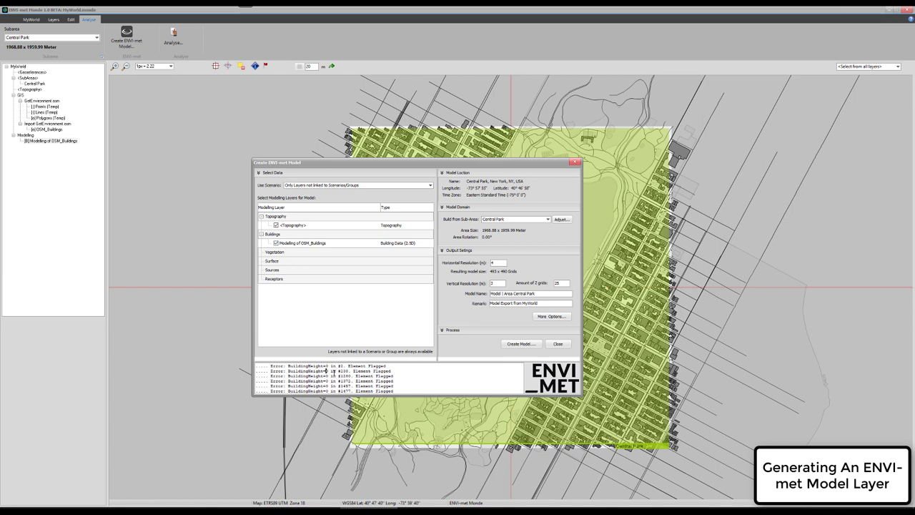
click(557, 344)
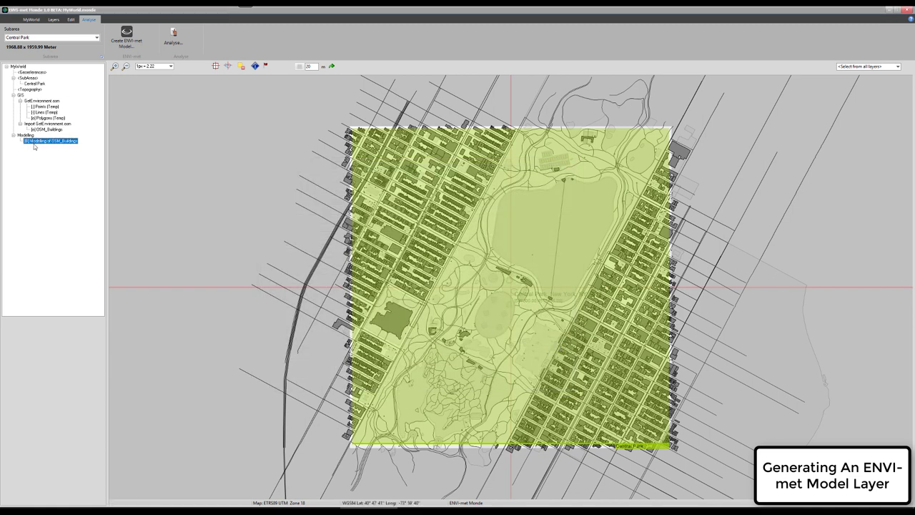
Step: Preview the Modelling of OSM_Buildings layer in colour, hide it again, and zoom into Central Park
click(51, 20)
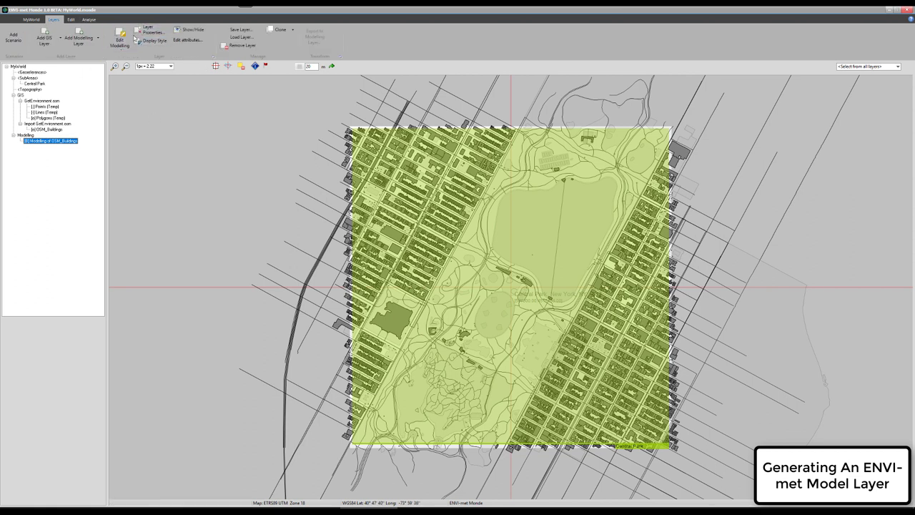
click(183, 31)
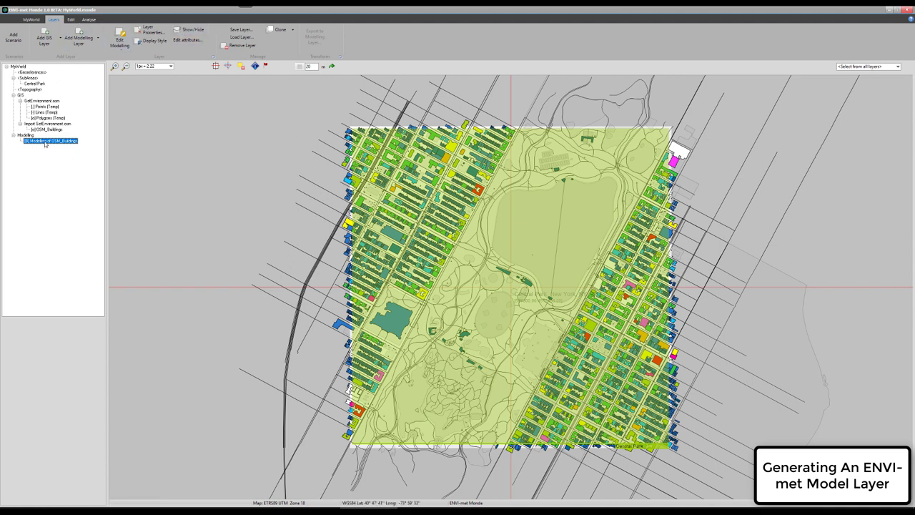
click(189, 32)
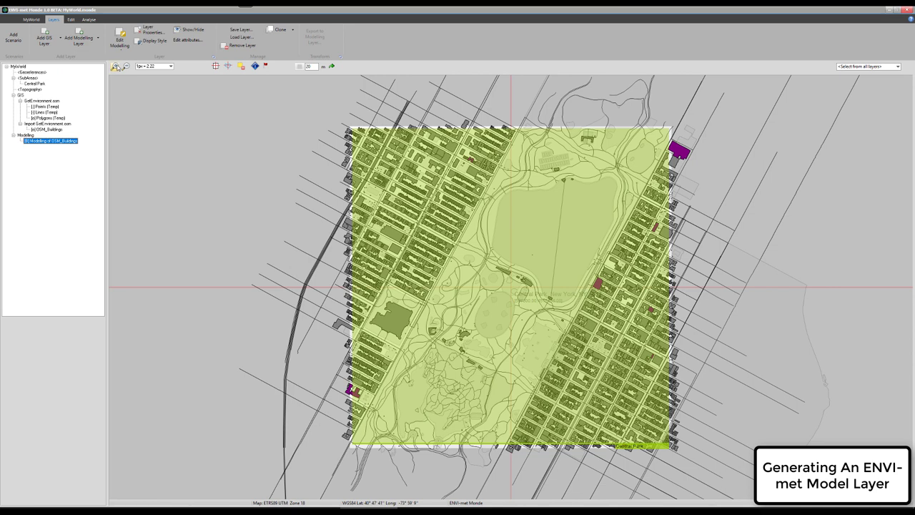
click(115, 66)
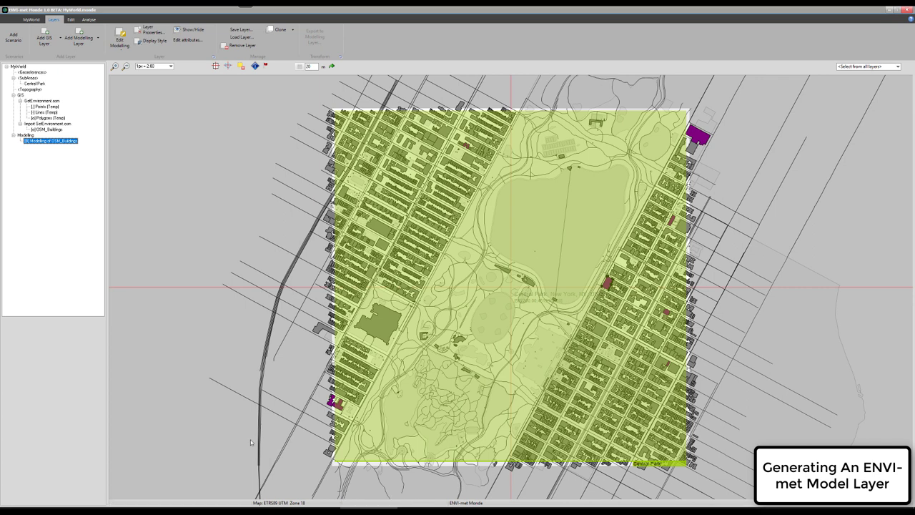
Step: Zoom out on nyc.inx, stepping the Pixel/Grid setting down through 4 and 3 to 2
mouse_move(311, 511)
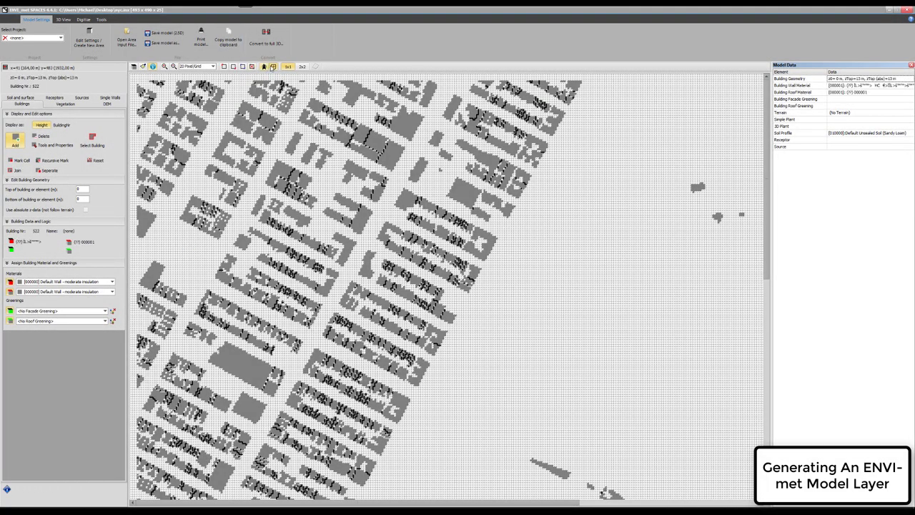
scroll(236, 92, down, 2)
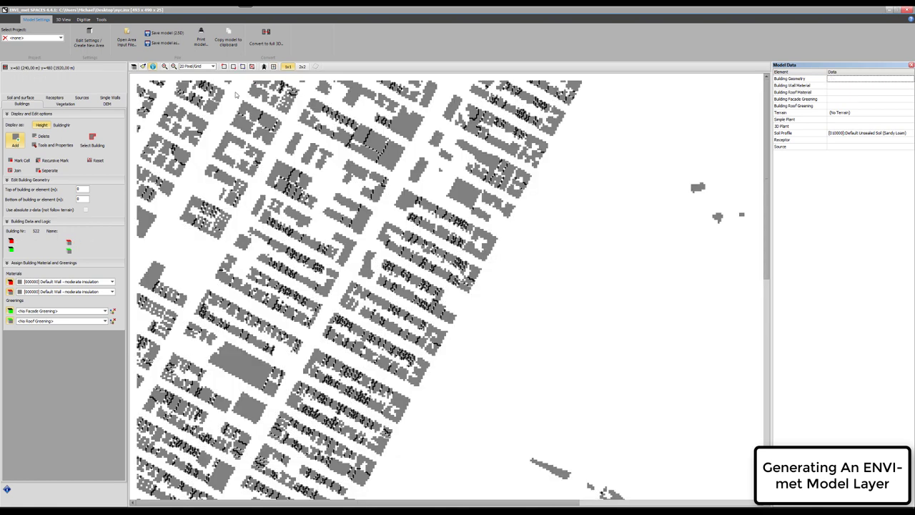
click(173, 66)
click(173, 65)
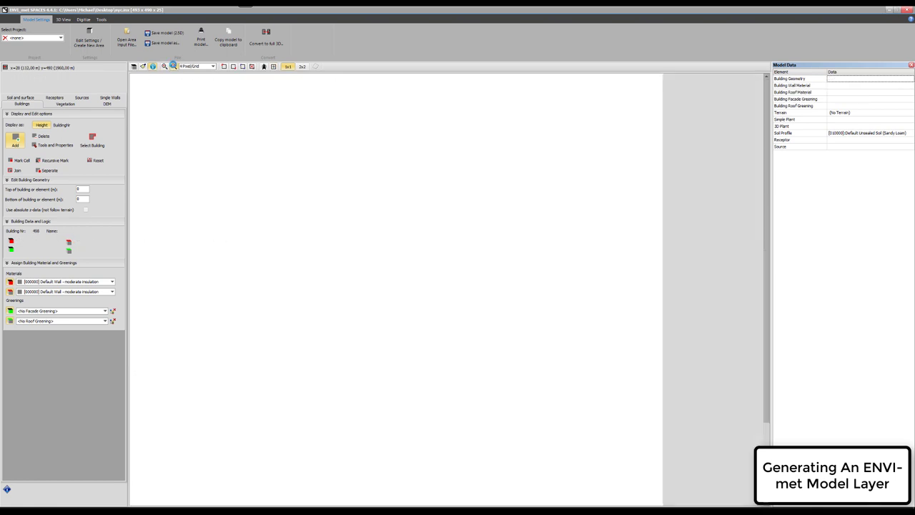
click(173, 66)
click(173, 65)
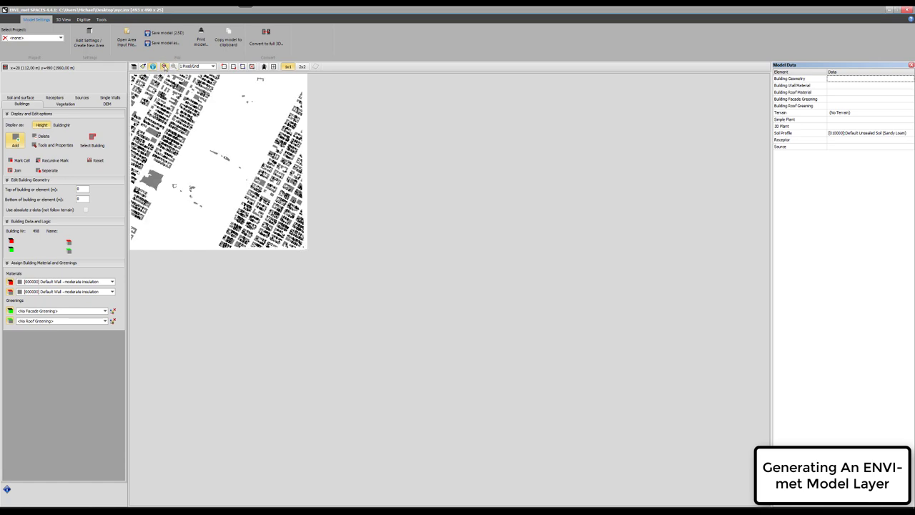
Step: Zoom in twice and select the American Museum of Natural History building west of the park
click(165, 65)
click(165, 66)
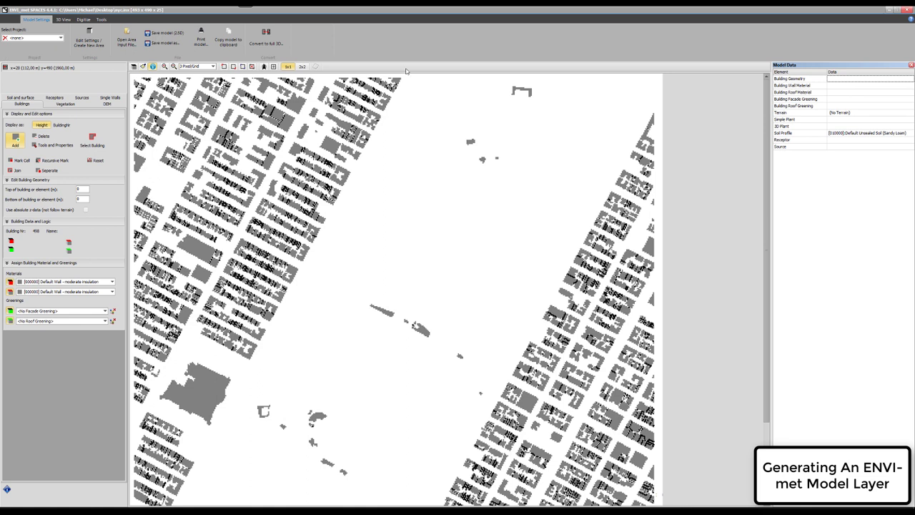
click(93, 140)
click(184, 378)
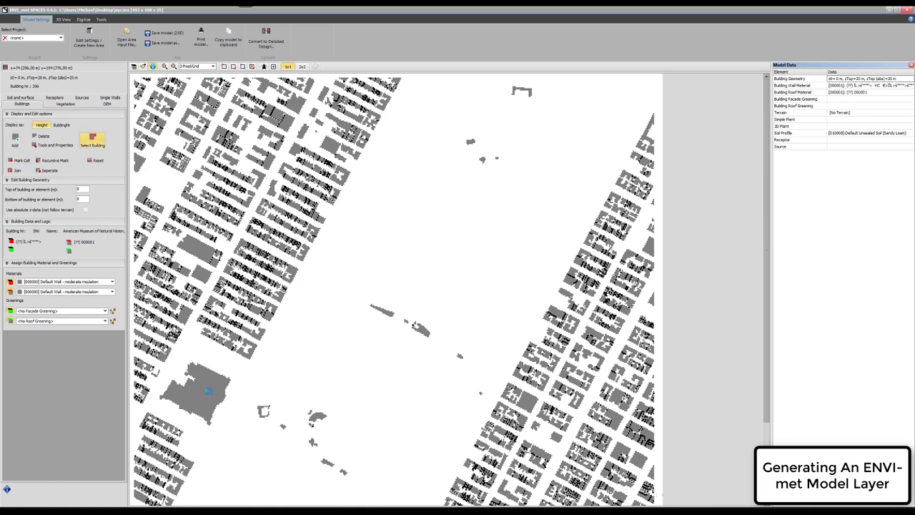